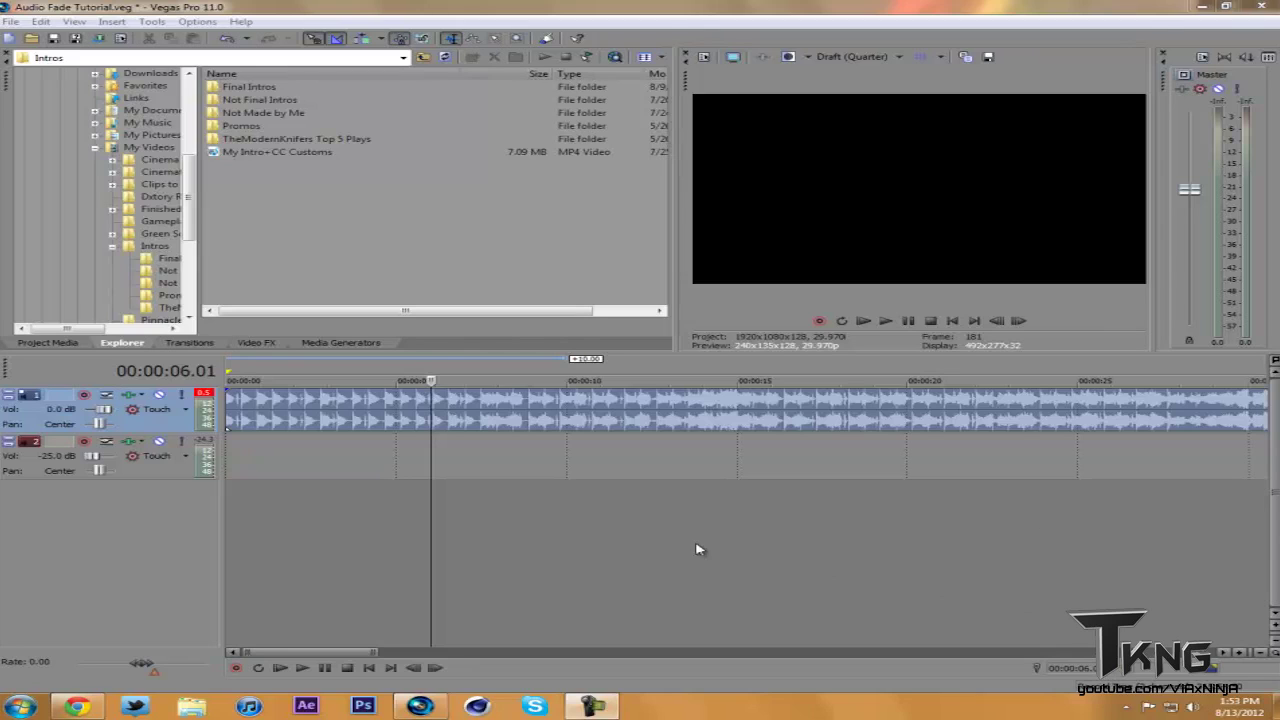
Select the quieter -25 dB track two and save the Audio Fade Tutorial project
left_click(477, 460)
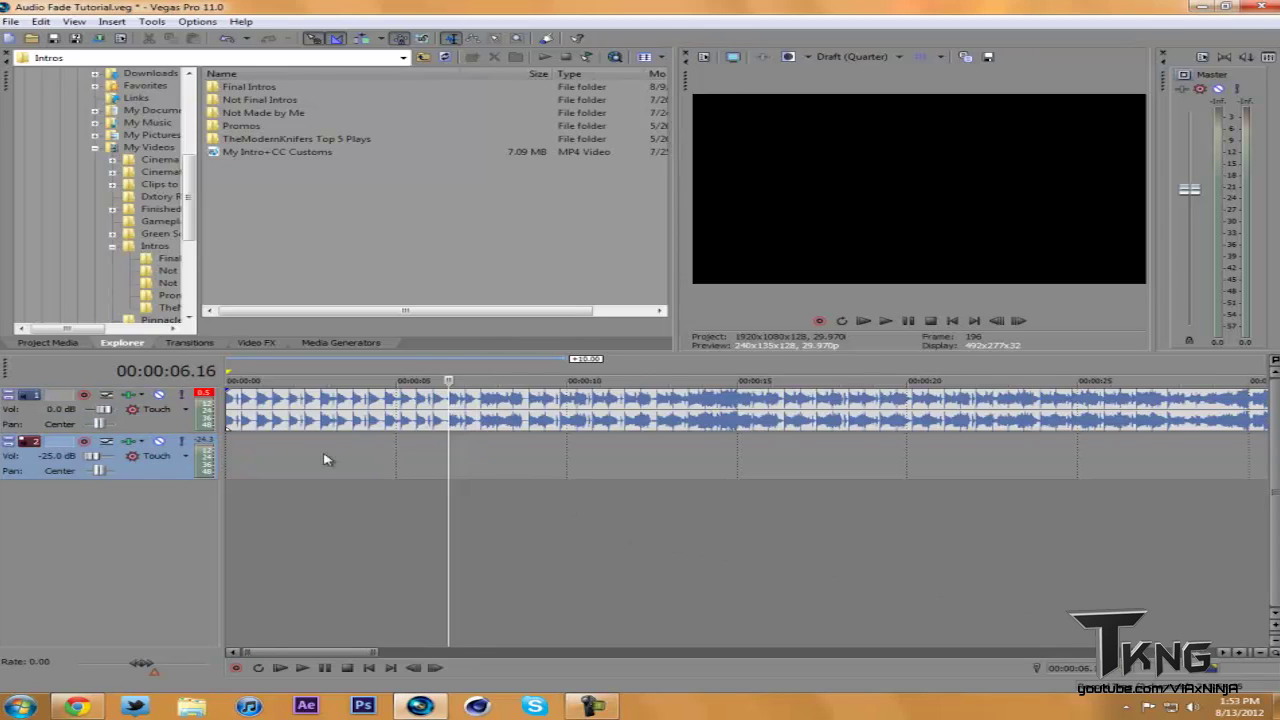
key("alt+f")
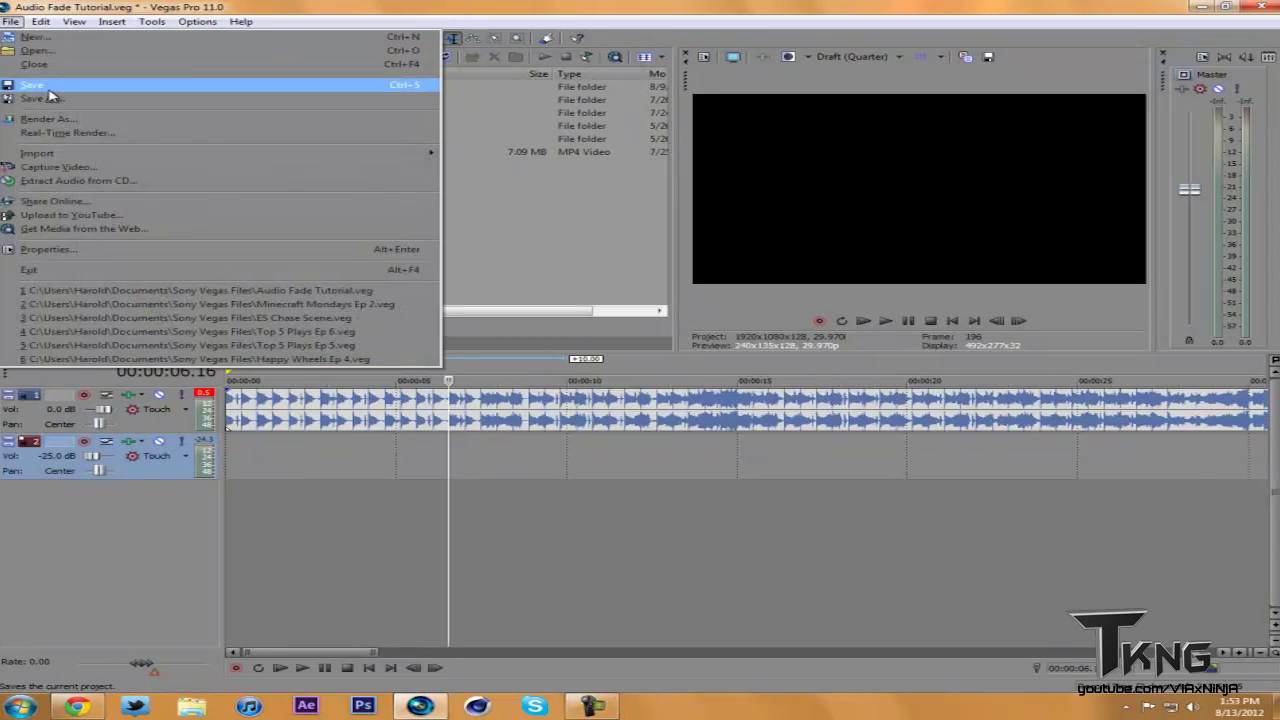
Select track one's song and frame-step the playhead from about nine seconds to exactly 00:00:10.00
key("Escape")
left_click(564, 448)
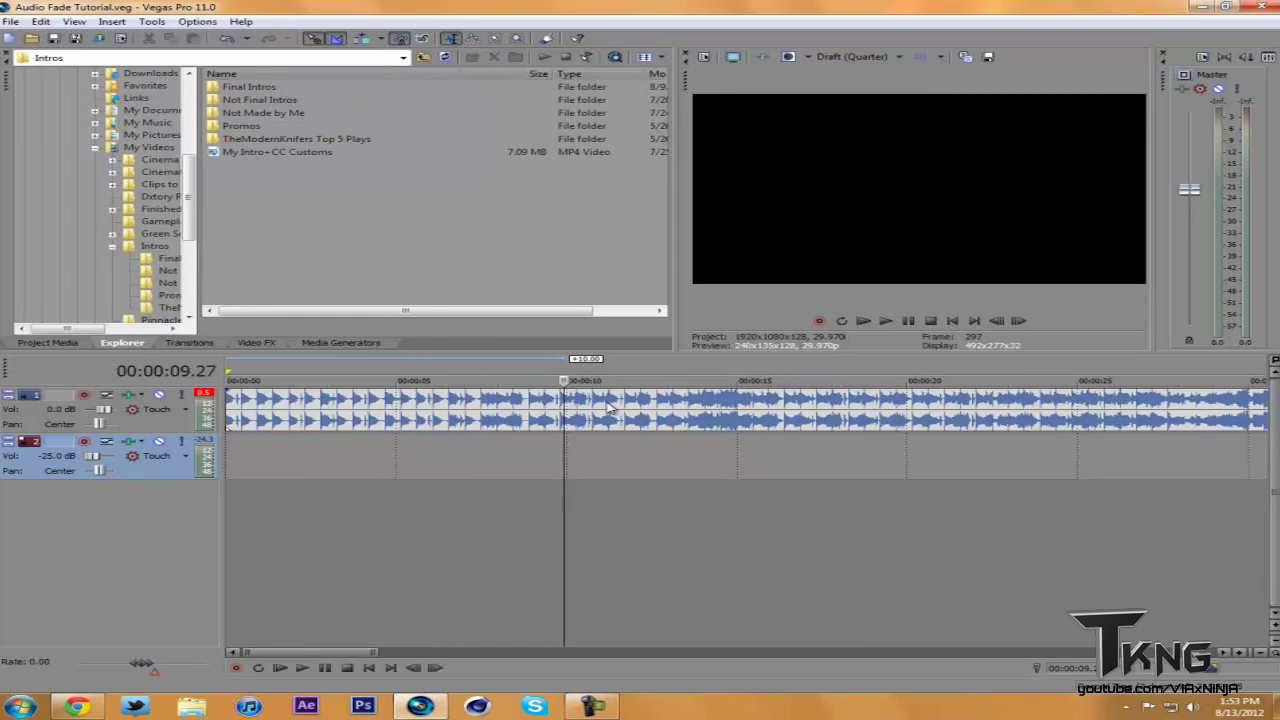
left_click(566, 405)
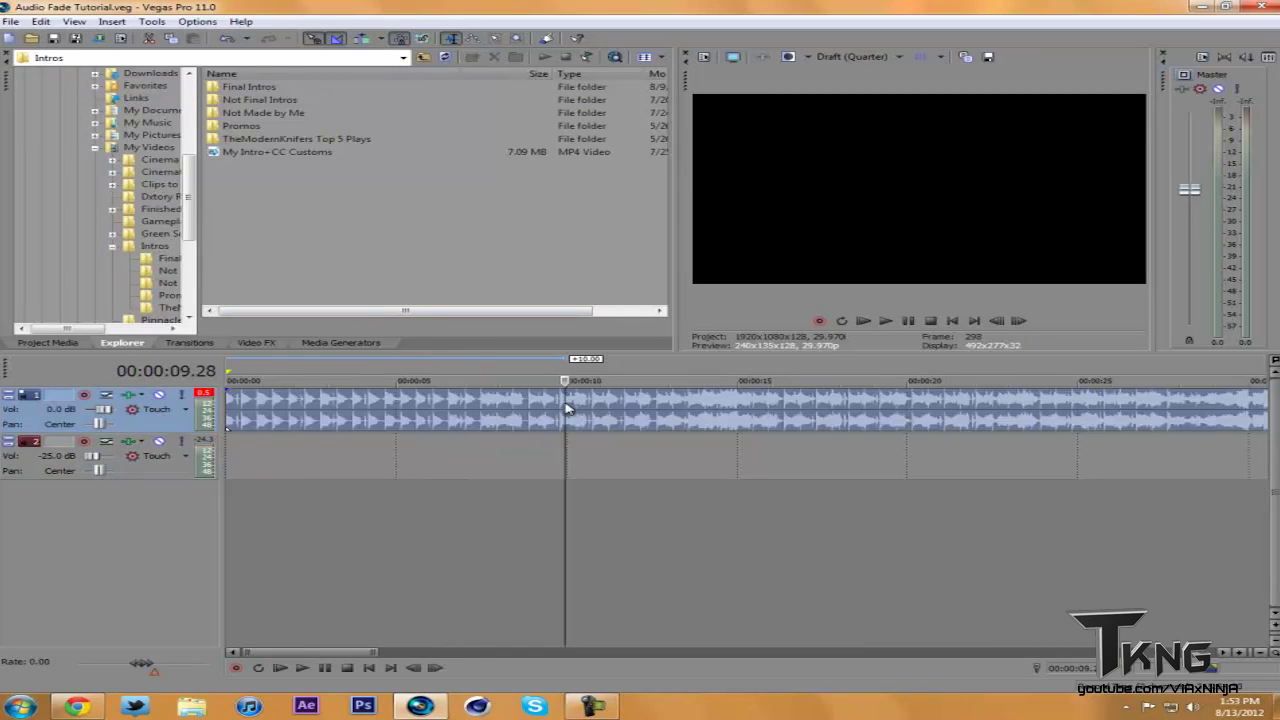
key("Right")
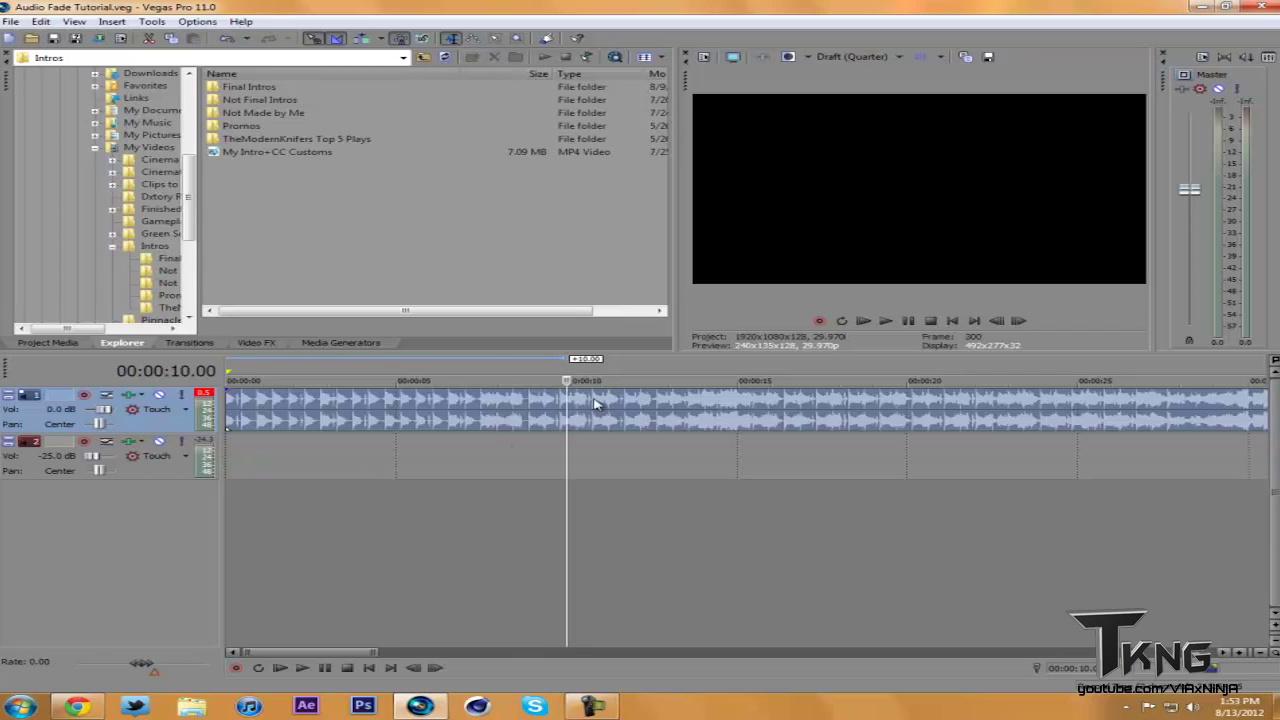
left_click(155, 479)
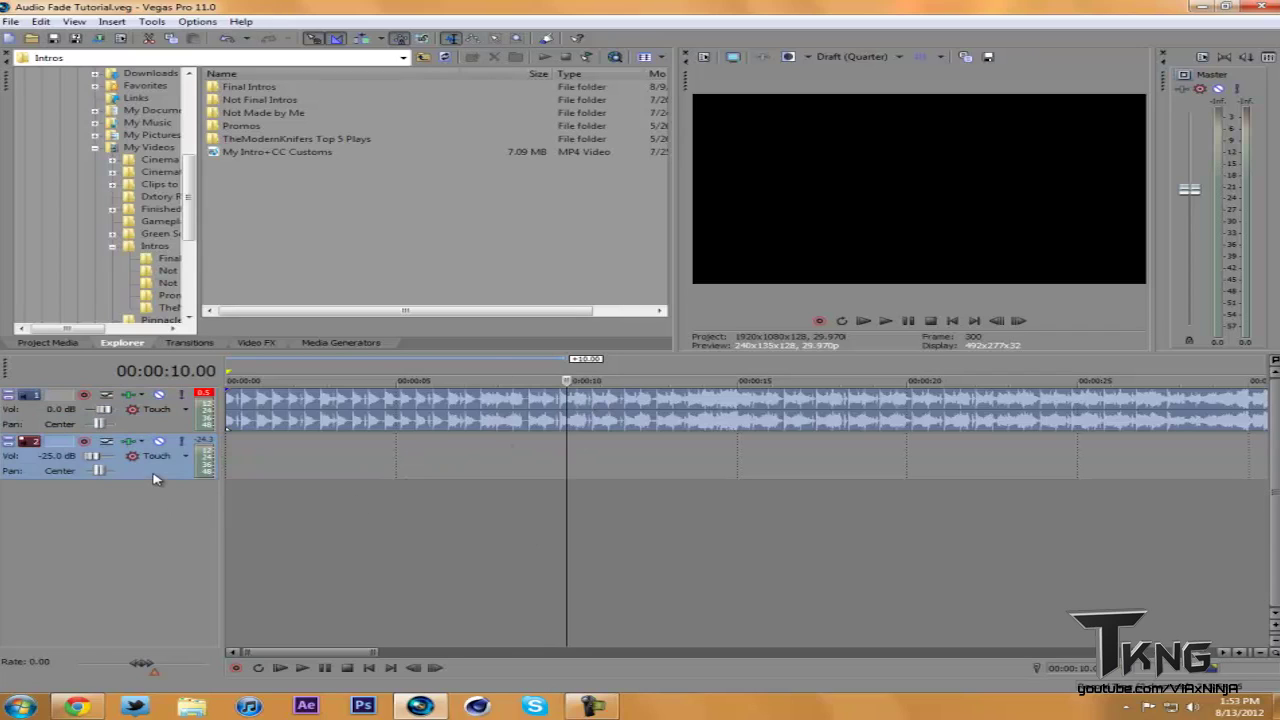
left_click(35, 428)
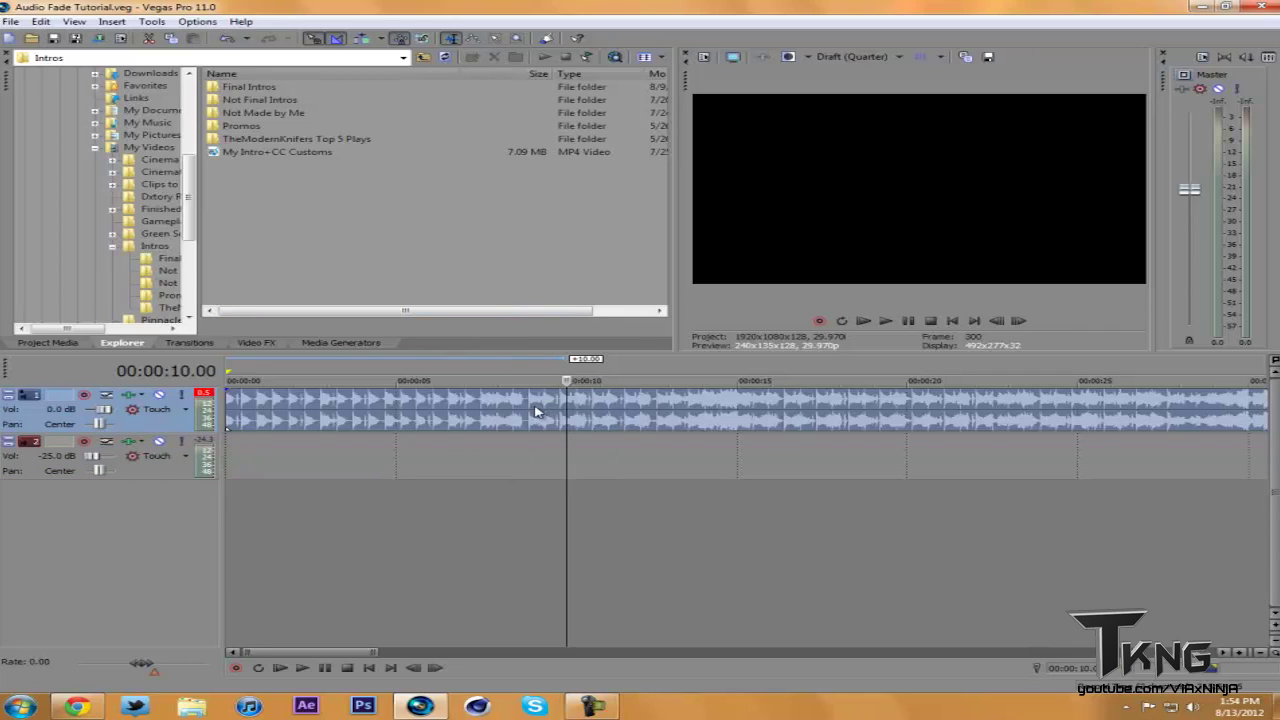
Split the song at 10 seconds and drag its second half down onto track two
key("s")
left_click_drag(600, 410, 600, 457)
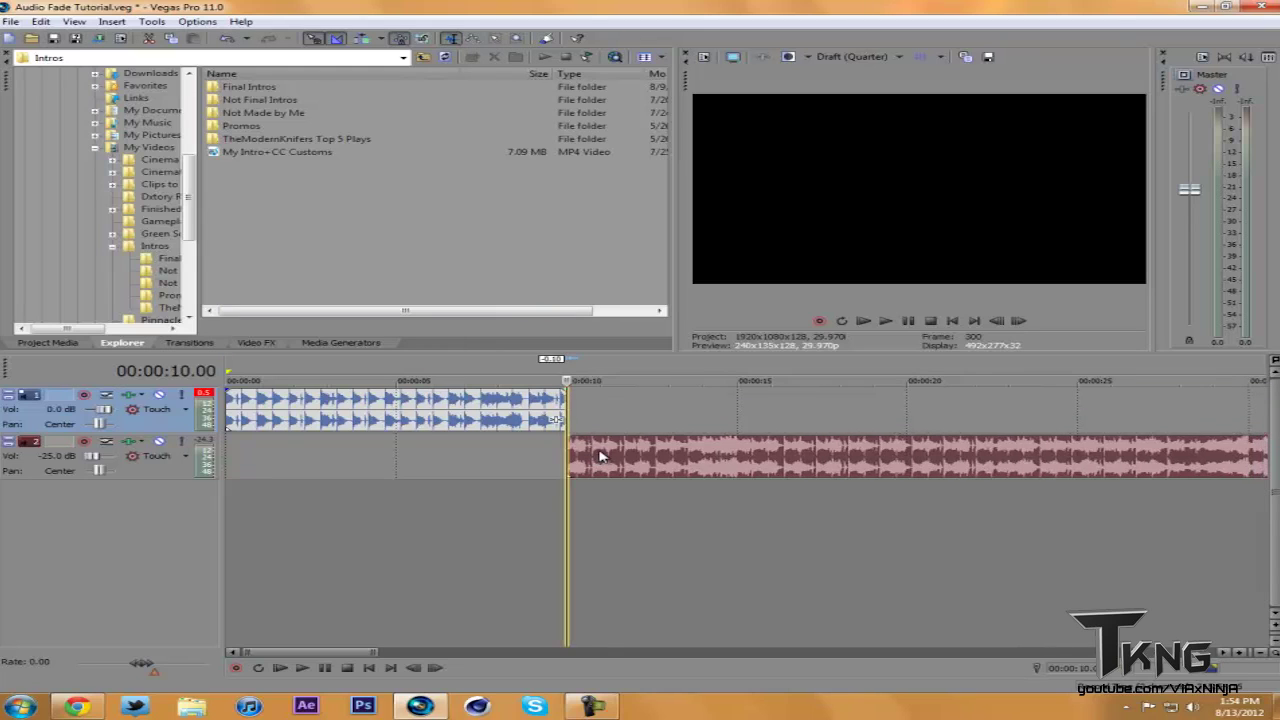
scroll(585, 418, "down", 10)
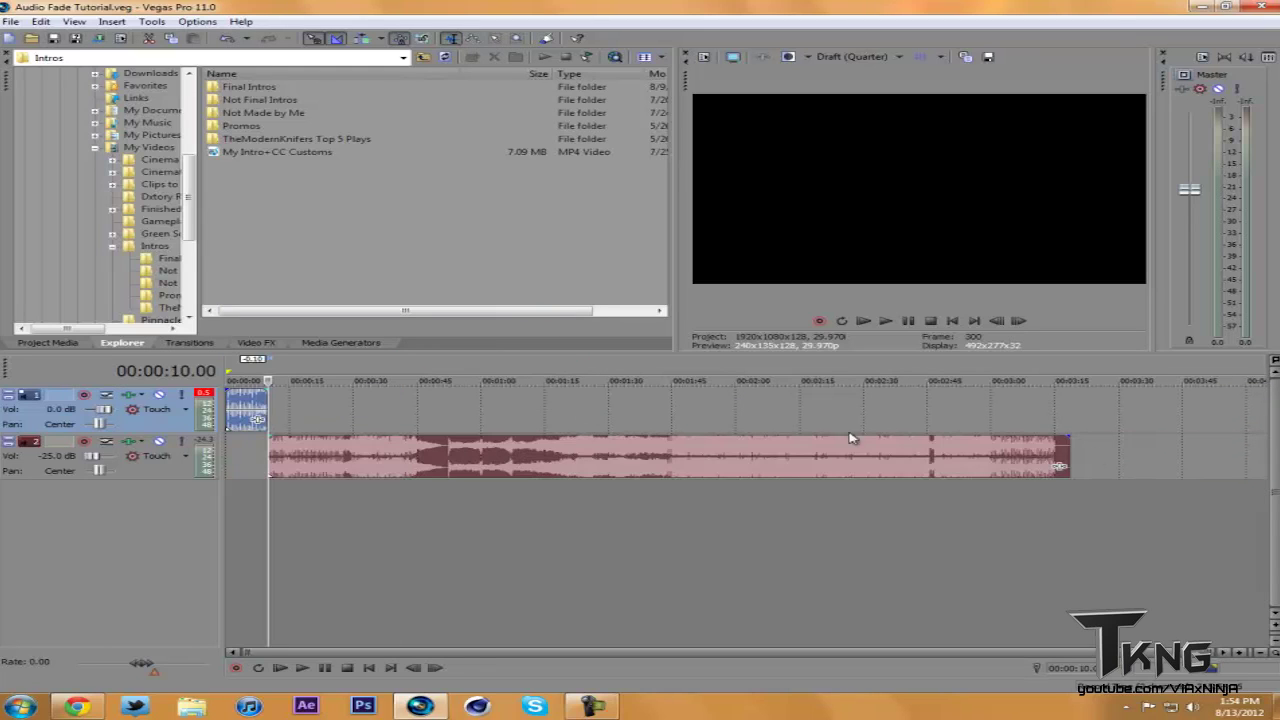
scroll(300, 405, "up", 6)
scroll(347, 418, "up", 2)
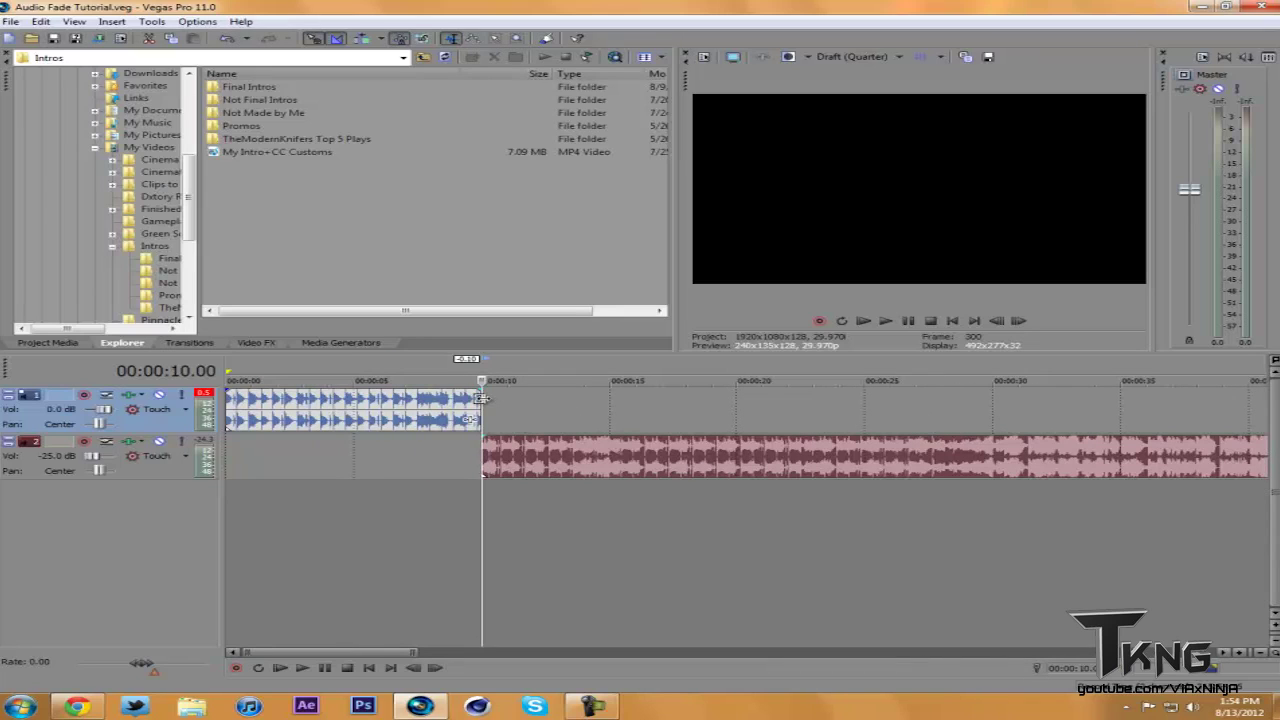
Confirm the track-two clip starts exactly at the ten-second mark
left_click(488, 468)
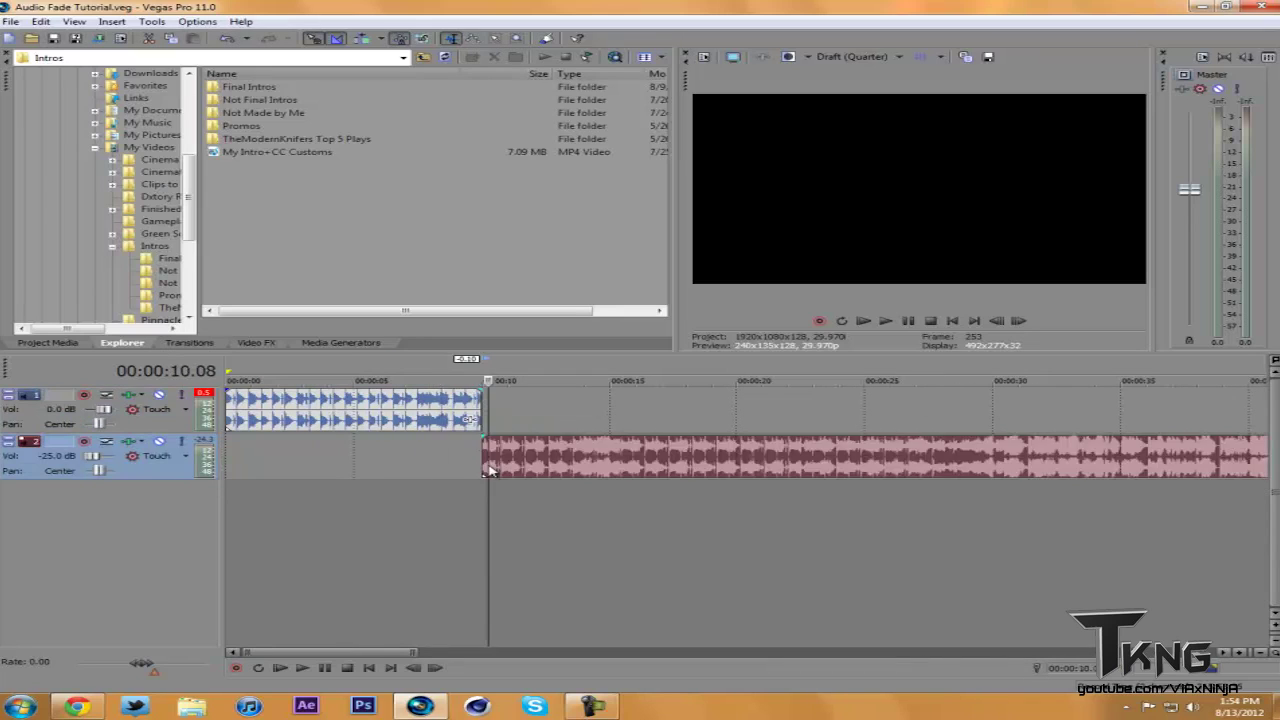
left_click(455, 476)
left_click(396, 449)
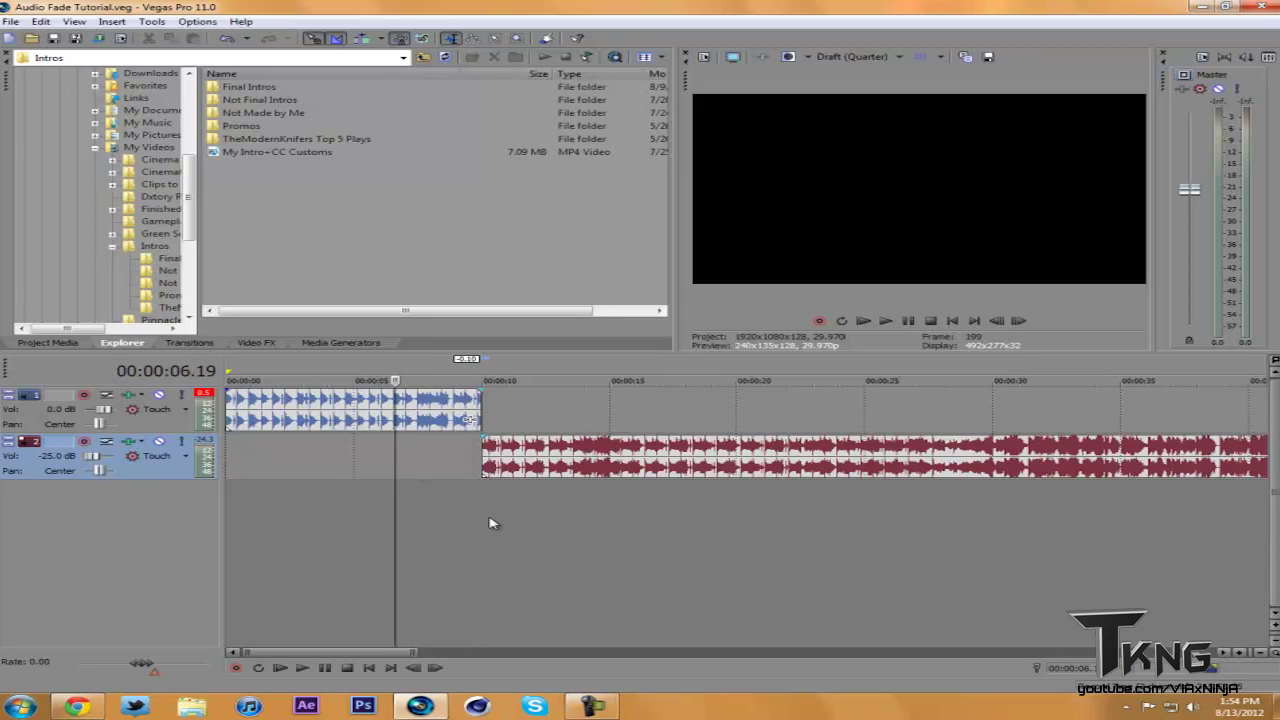
left_click(486, 455)
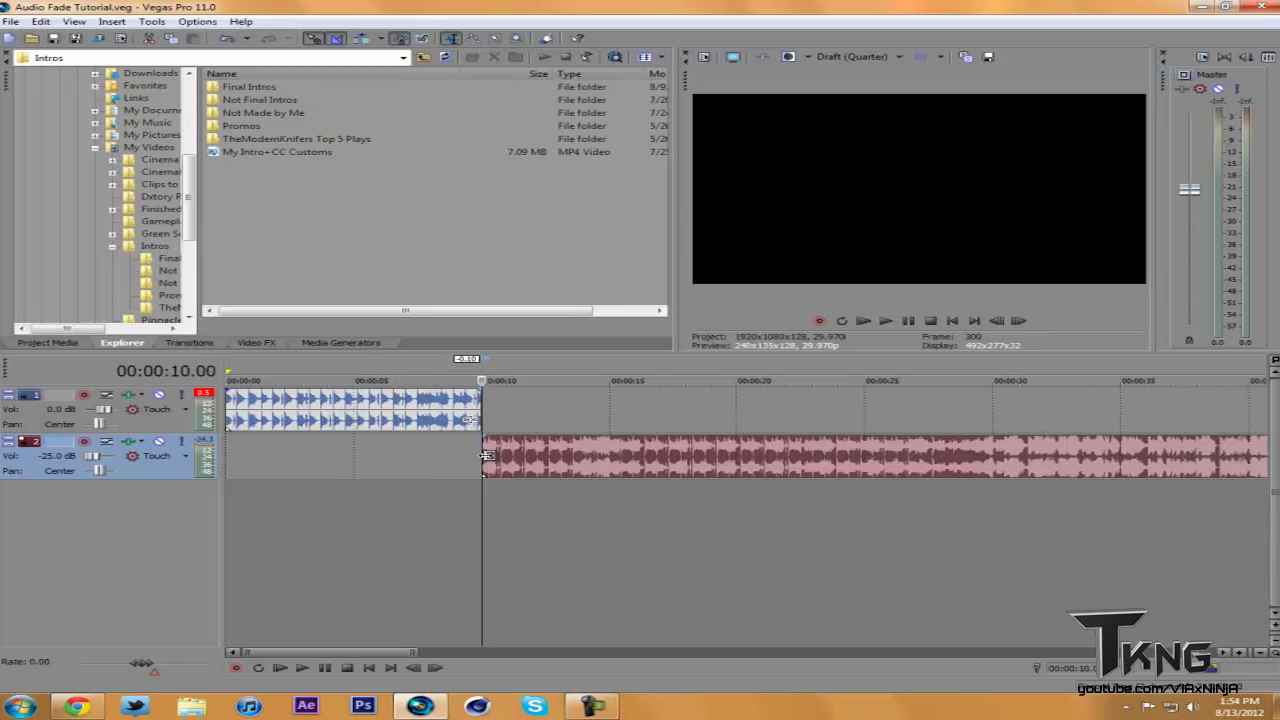
left_click(507, 500)
left_click(458, 504)
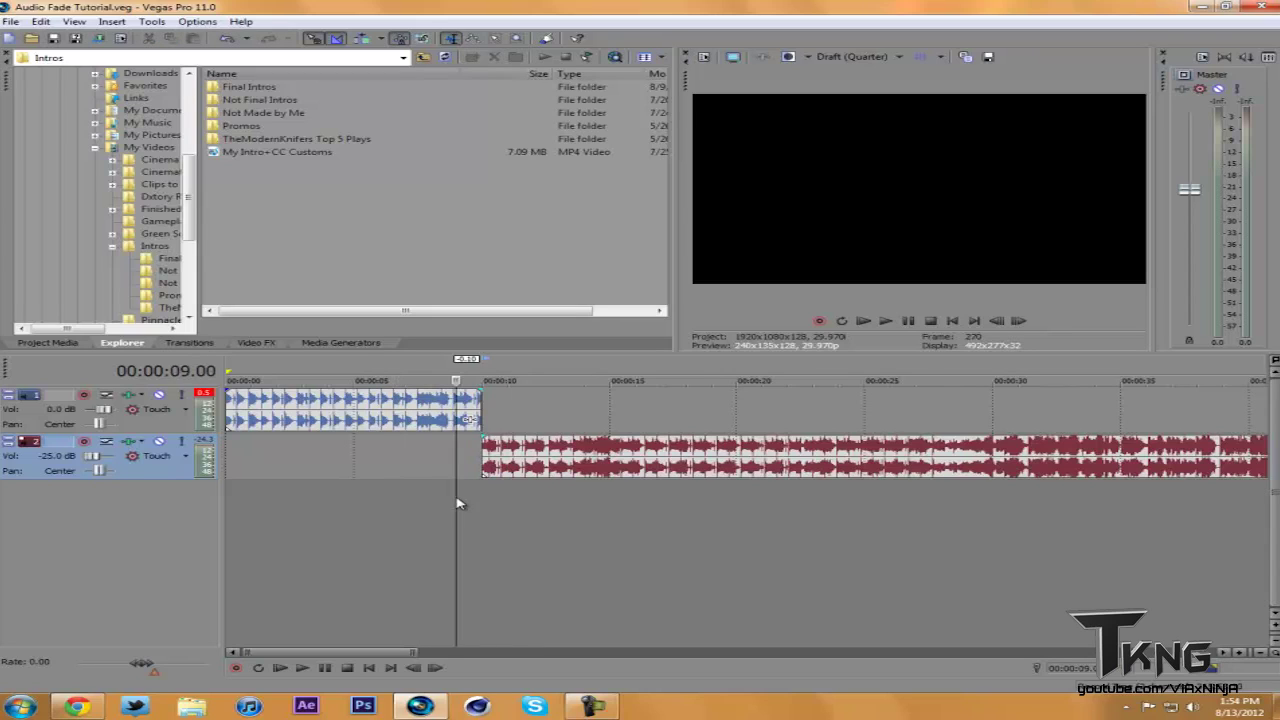
left_click(482, 456)
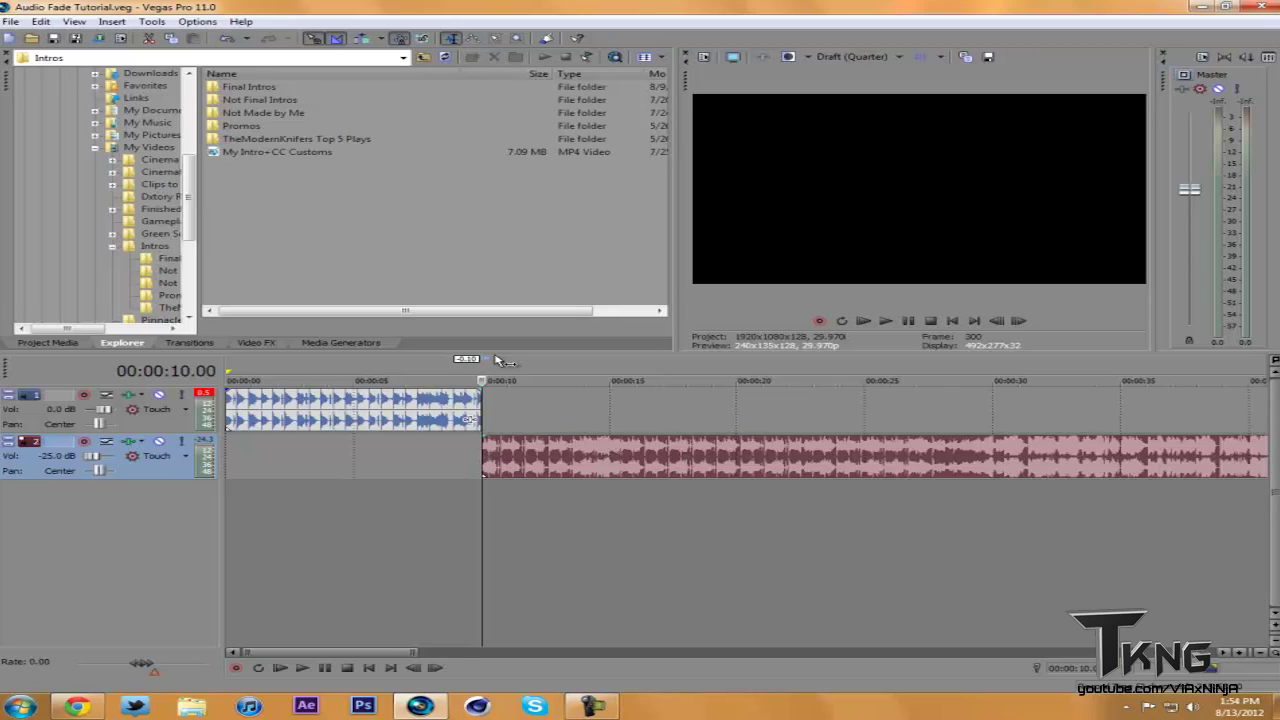
Frame-step the playhead back and forth around the first clip's end near the split
left_click(464, 400)
left_click(478, 402)
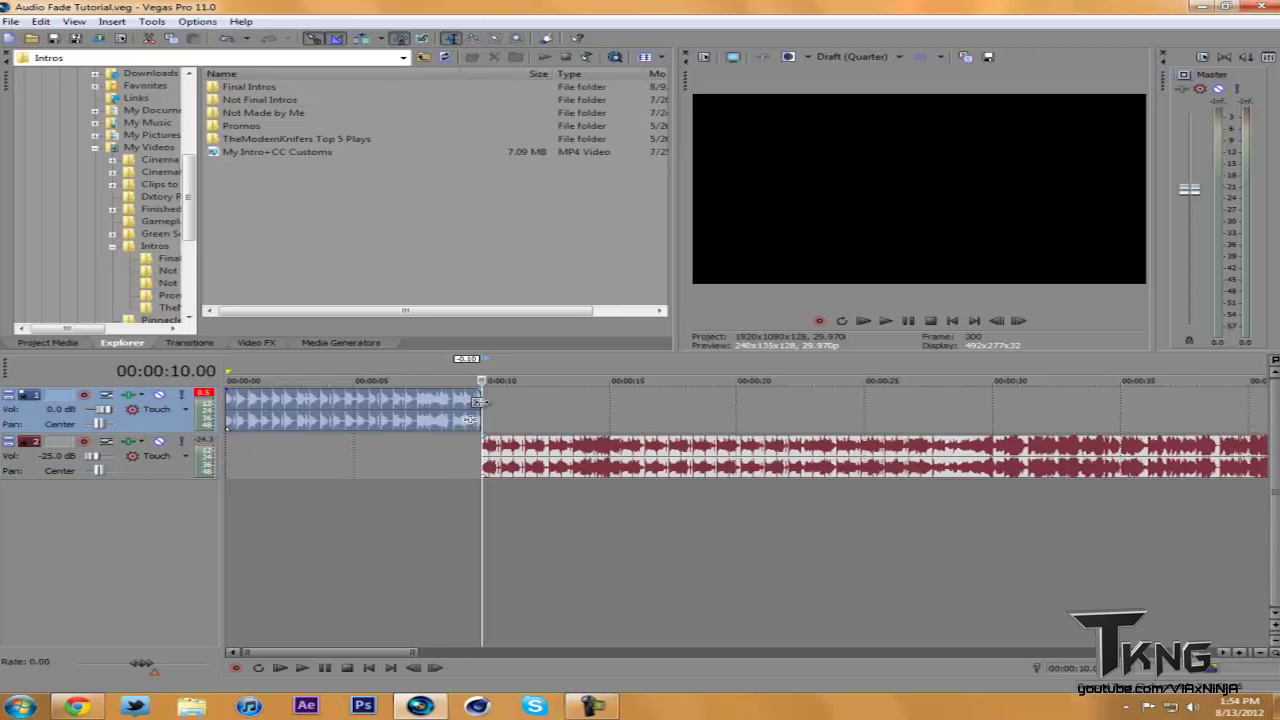
left_click(470, 402)
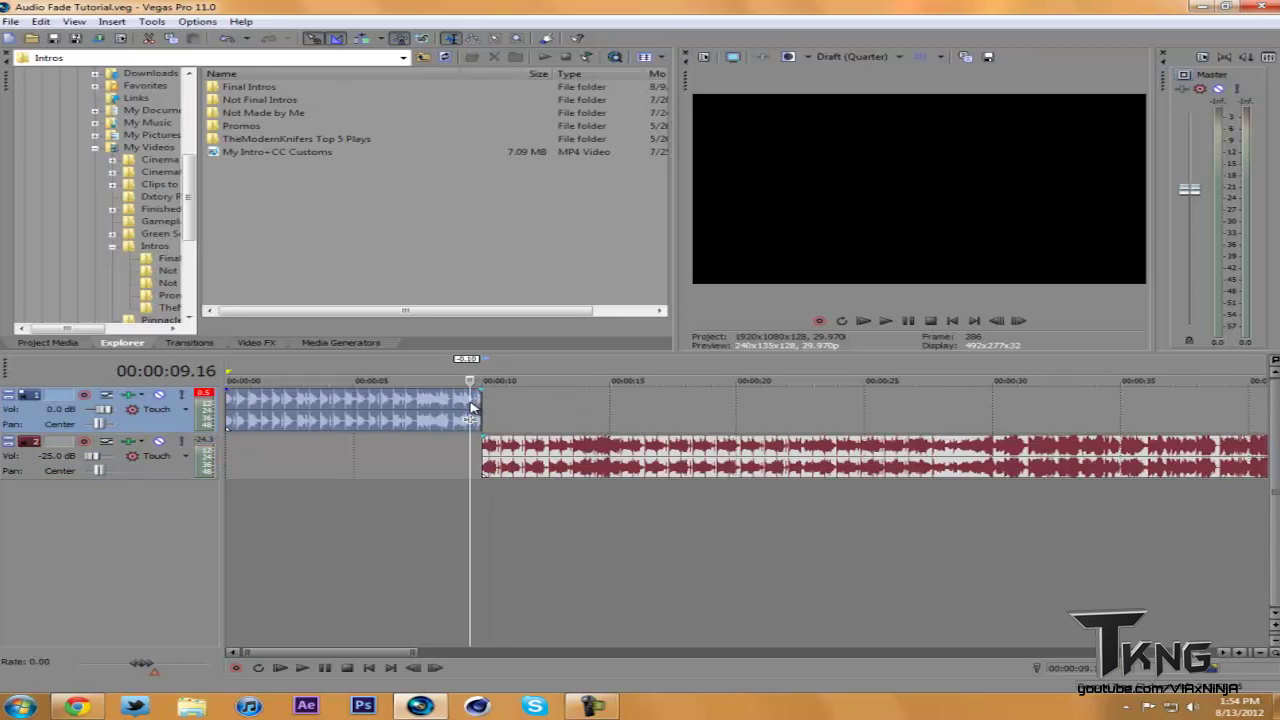
left_click(996, 321)
double_click(996, 321)
left_click(996, 321)
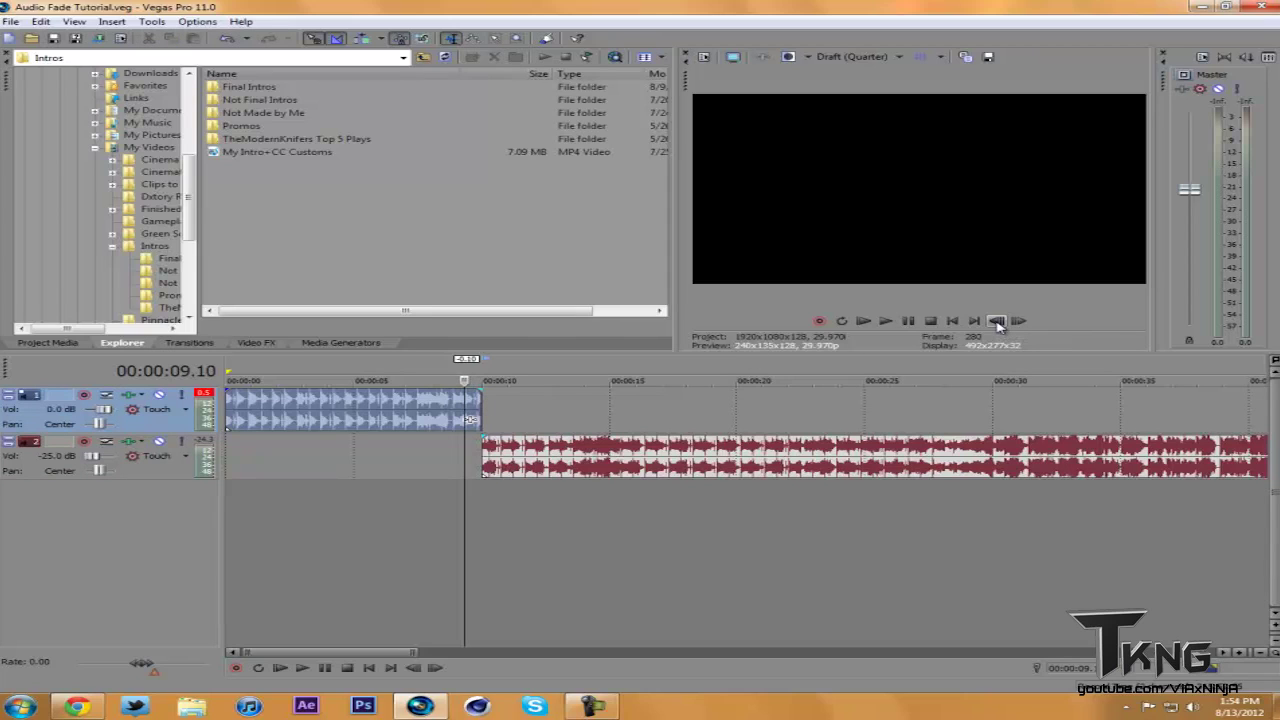
left_click(1020, 321)
triple_click(1020, 321)
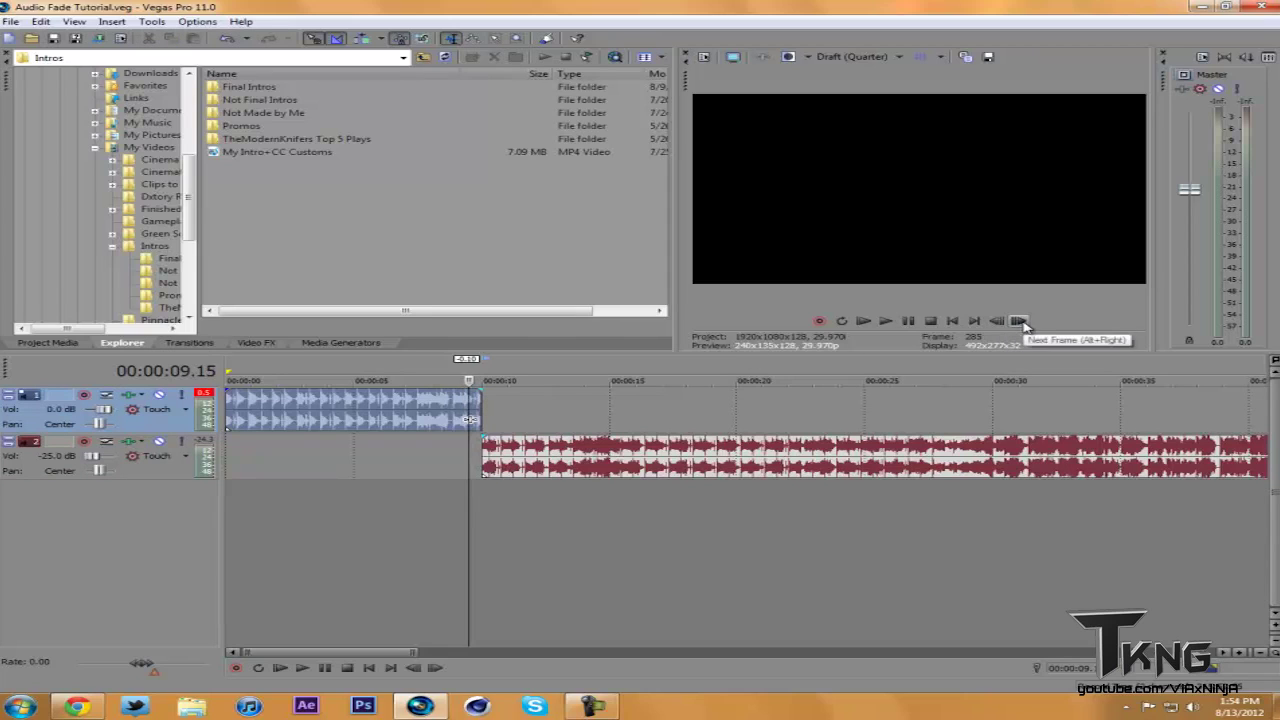
left_click(998, 321)
triple_click(998, 321)
left_click(997, 321)
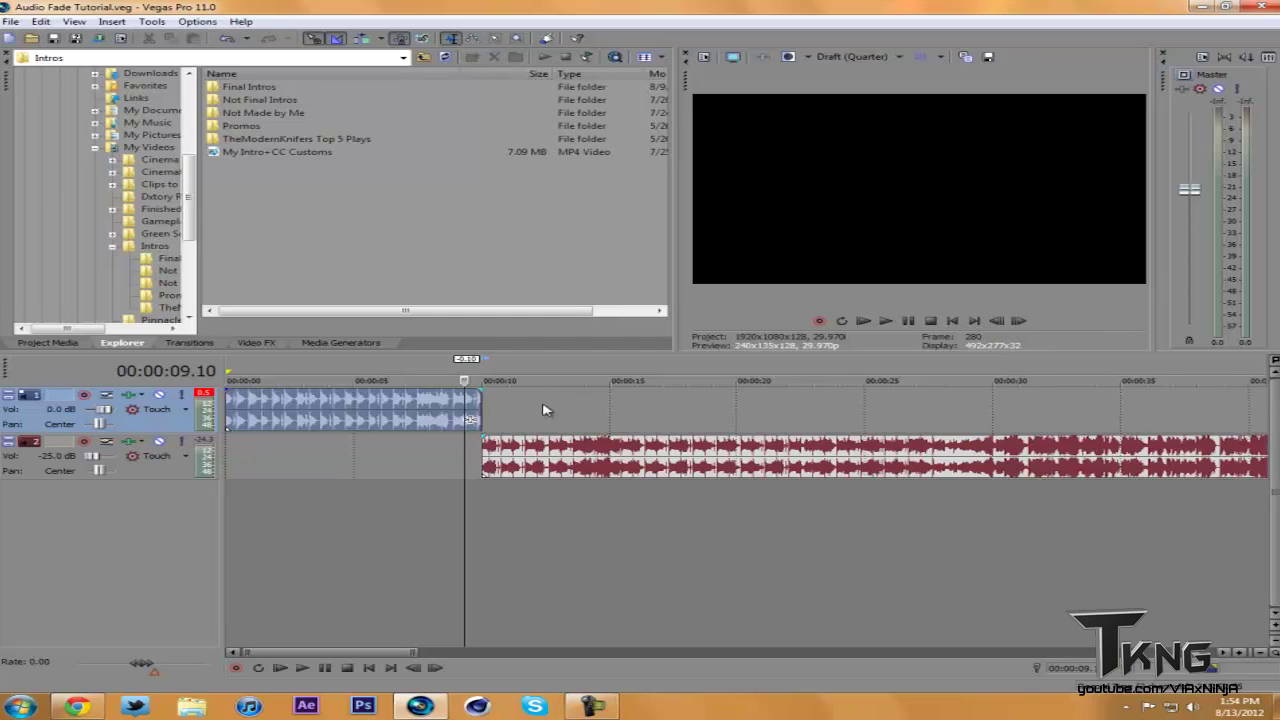
Place a marker at 00:00:10.20, then return the playhead to the blue clip's end
left_click(495, 405)
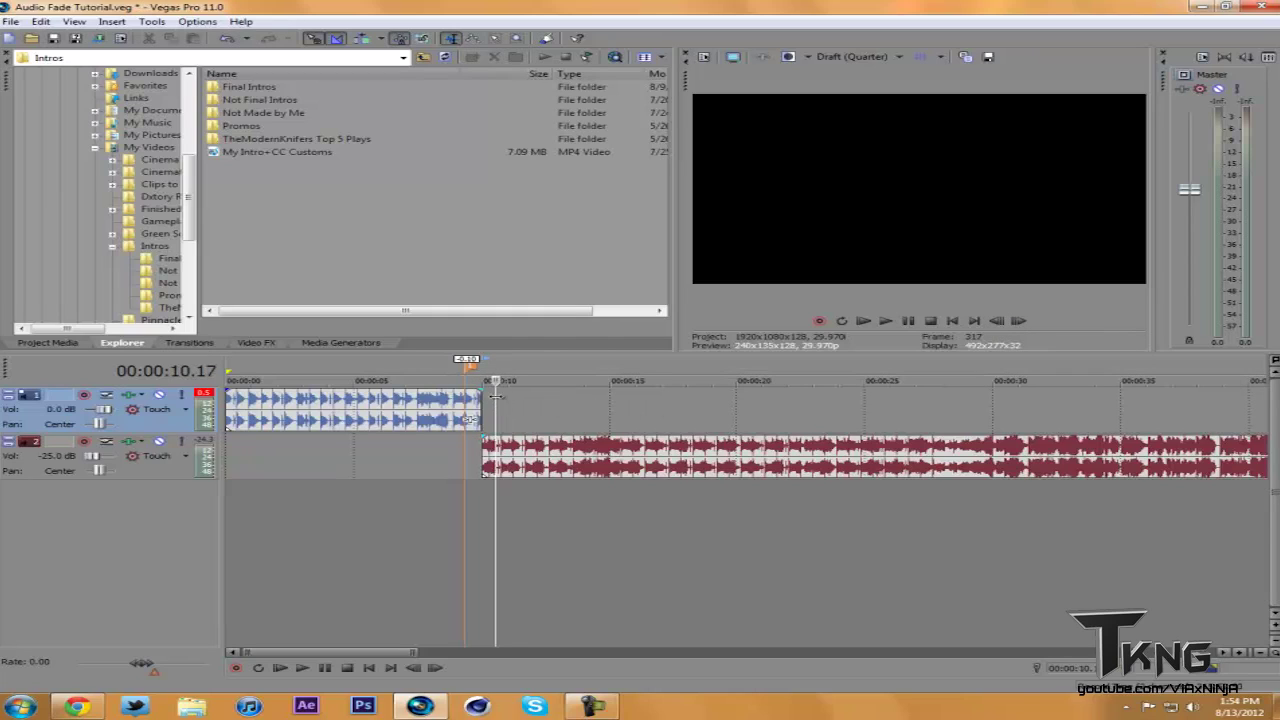
double_click(1019, 321)
left_click(1019, 321)
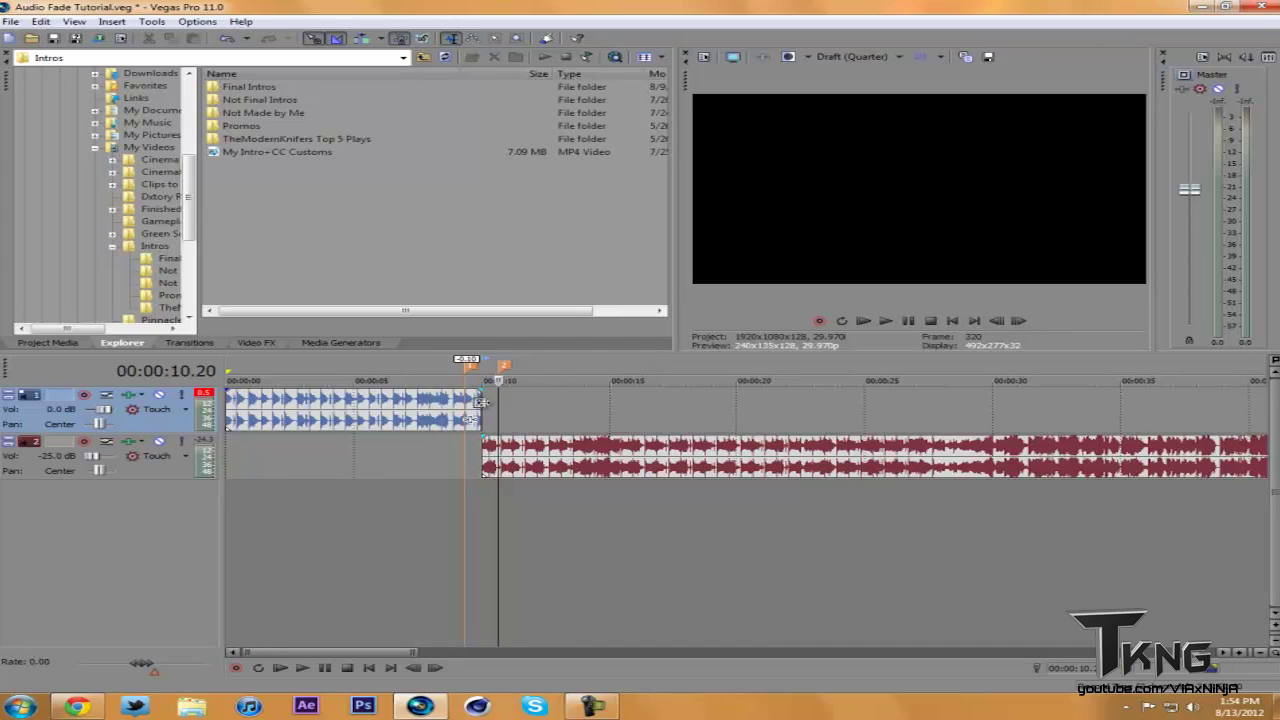
left_click(479, 402)
left_click(465, 412)
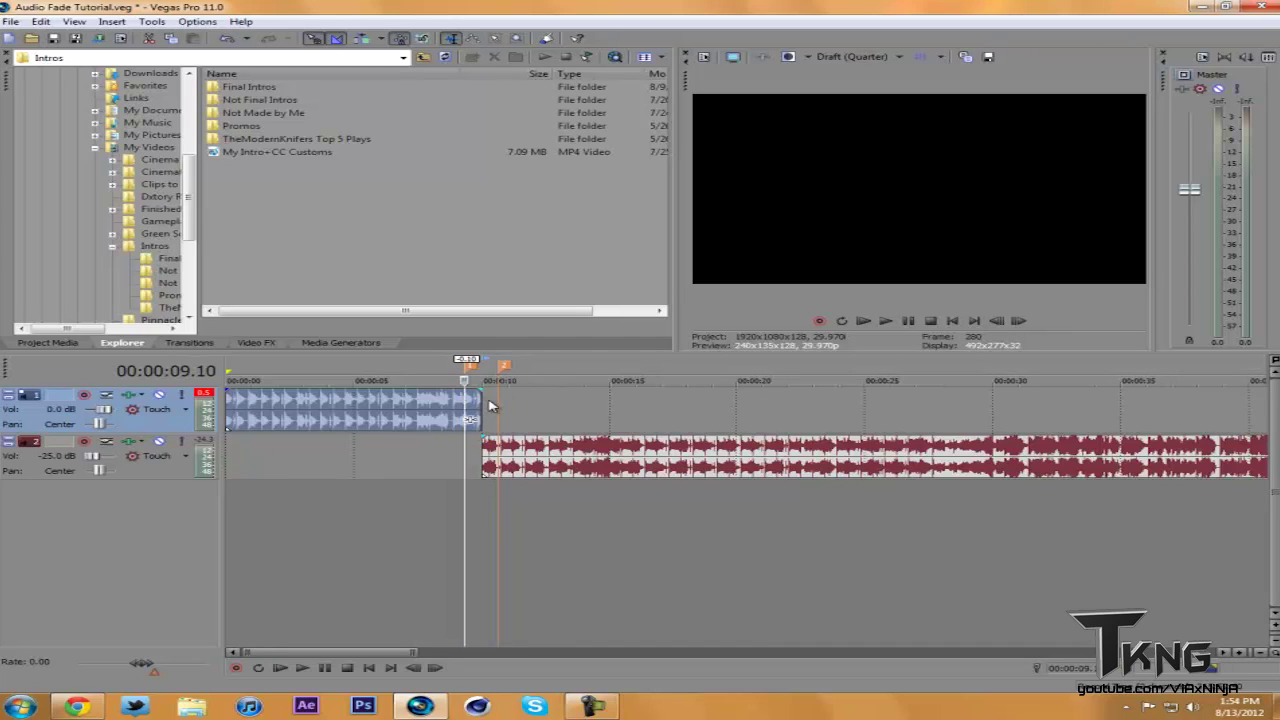
left_click(493, 411)
left_click(478, 407)
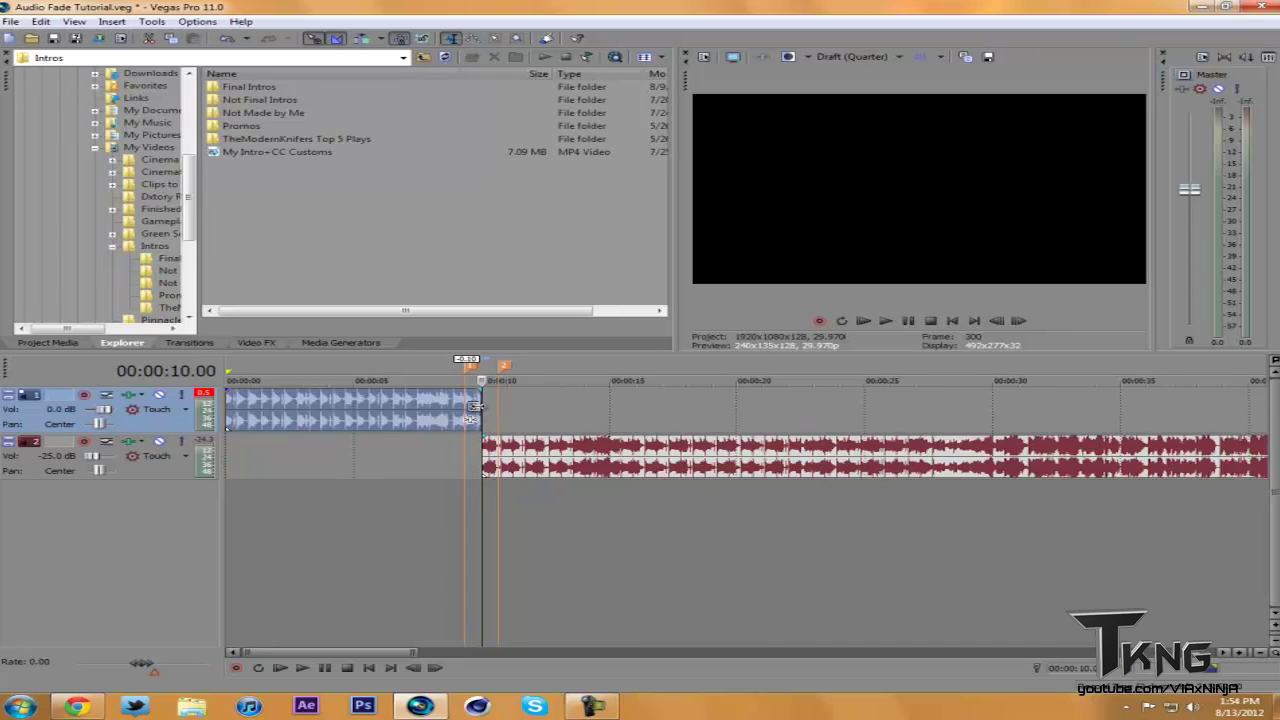
Extend the blue clip's end to the second marker and play back the overlap
mouse_move(474, 407)
left_mouse_down()
mouse_move(496, 410)
mouse_move(466, 452)
left_mouse_up()
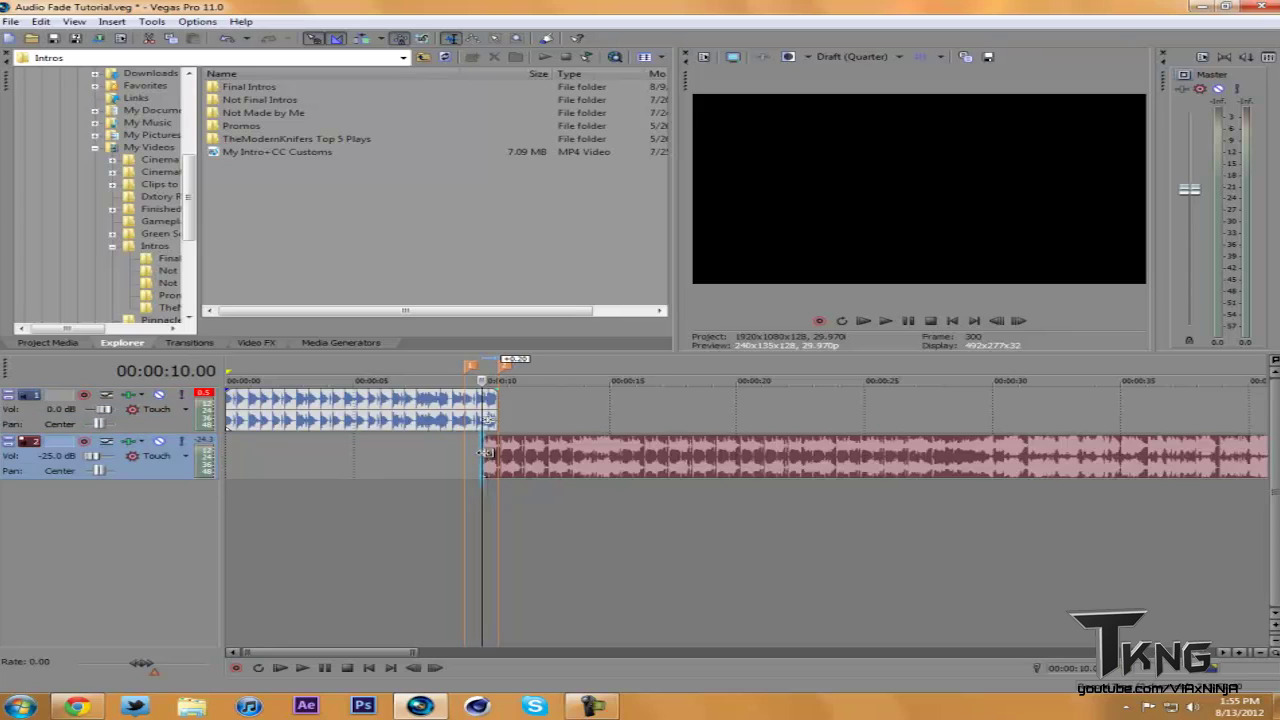
left_click(468, 370)
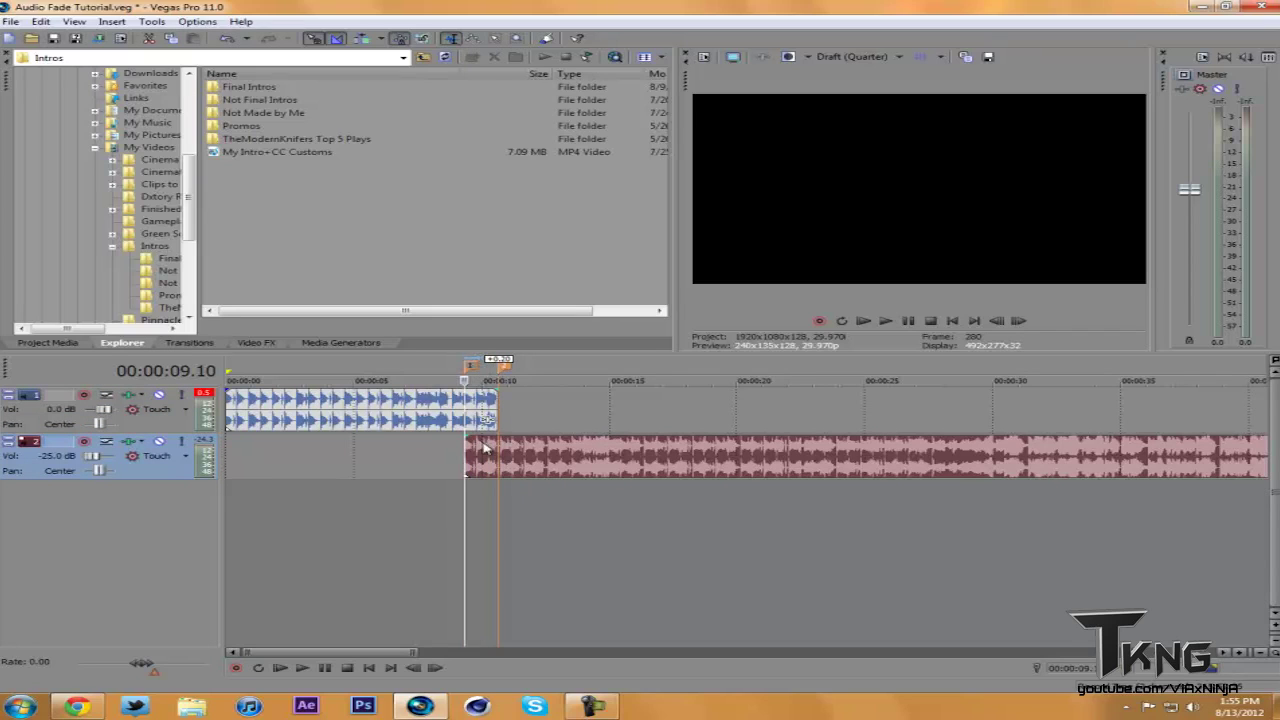
key("space")
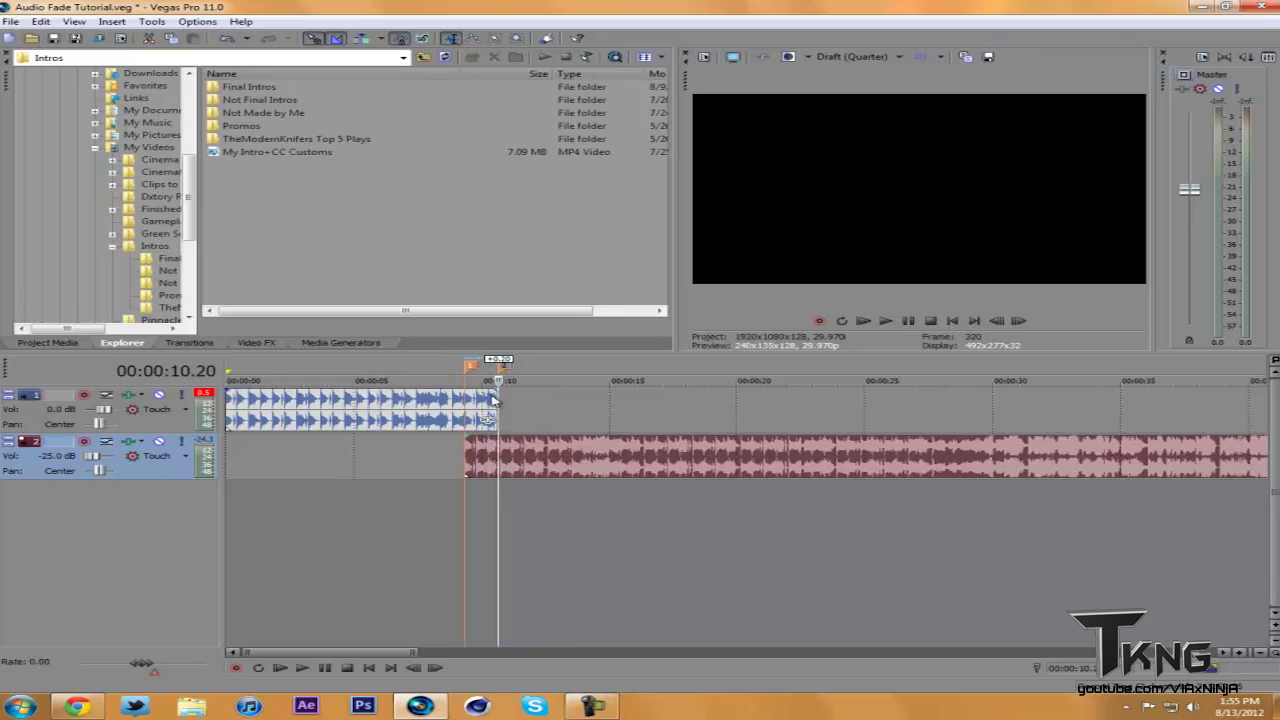
Fade out the blue clip's end and fade in the red clip's start across the overlap
left_click(483, 401)
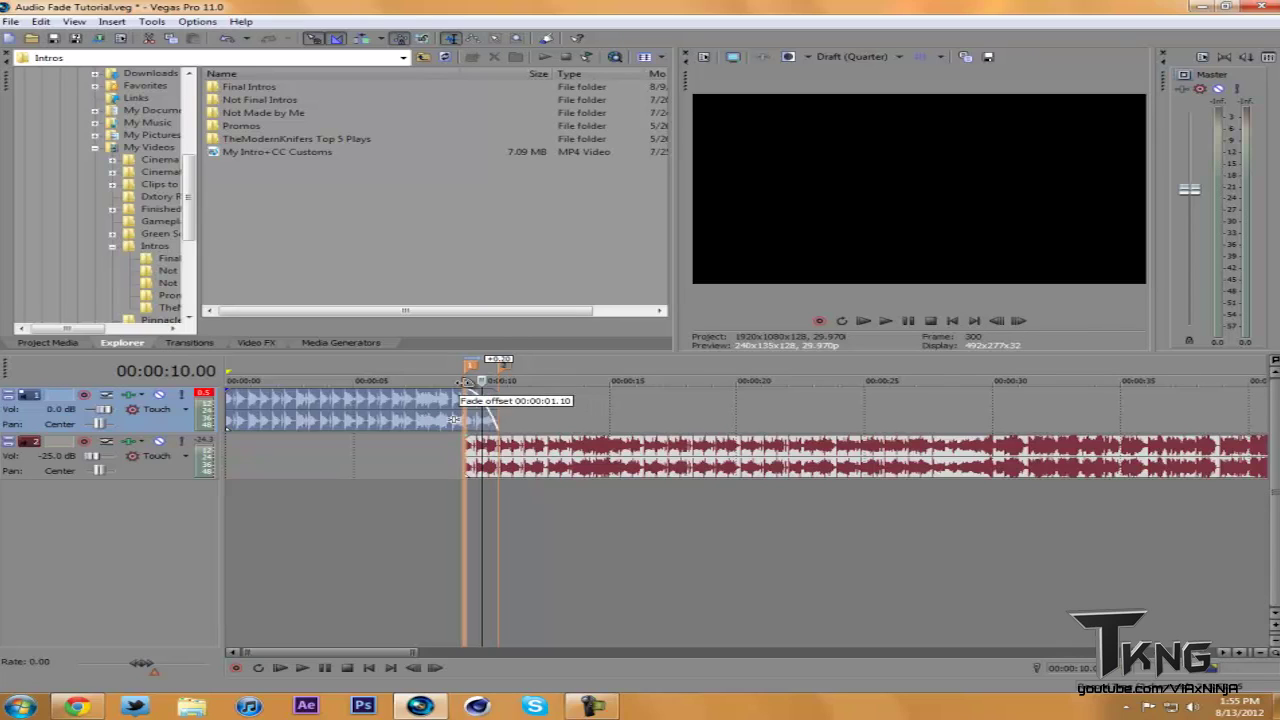
left_click_drag(496, 389, 465, 390)
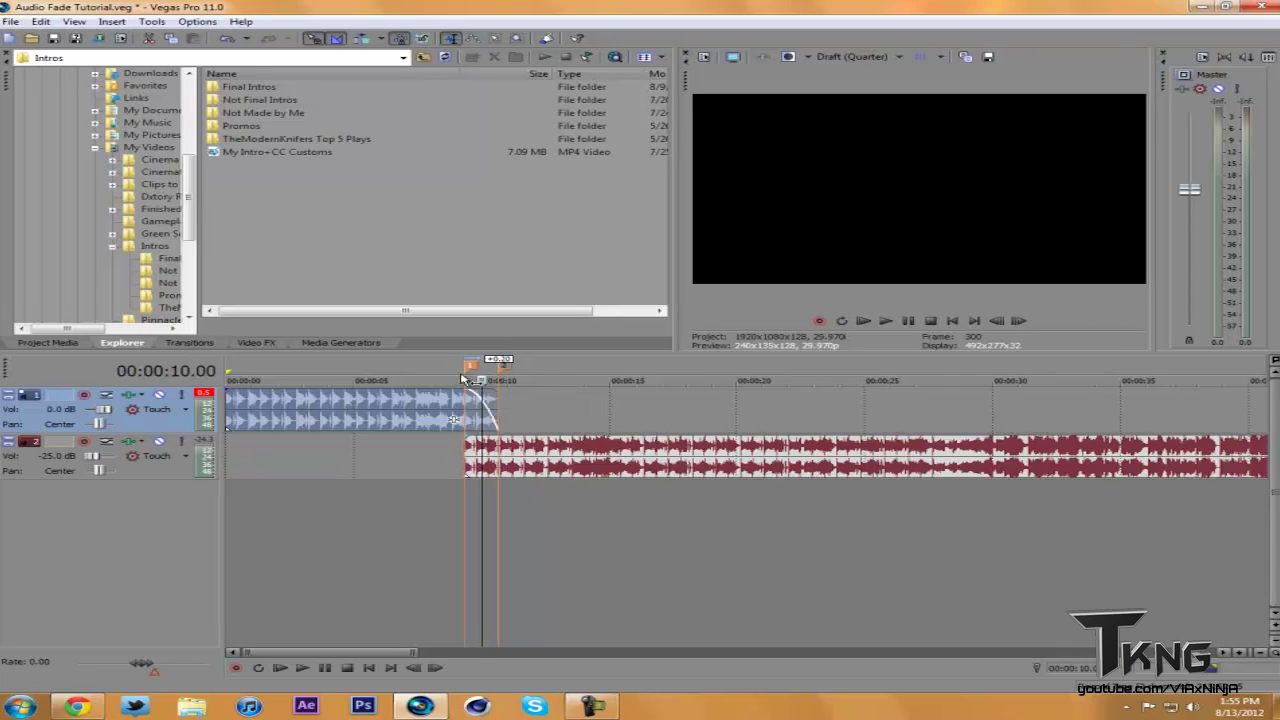
left_click(500, 450)
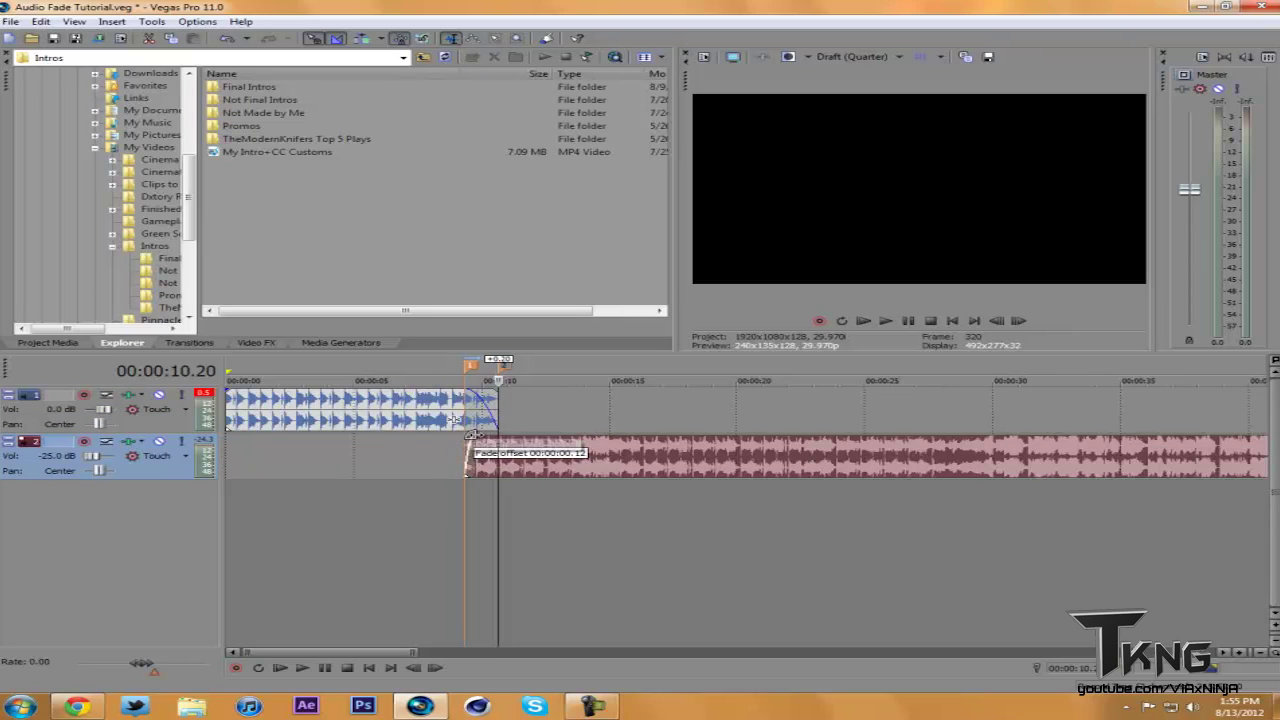
left_click_drag(466, 437, 500, 437)
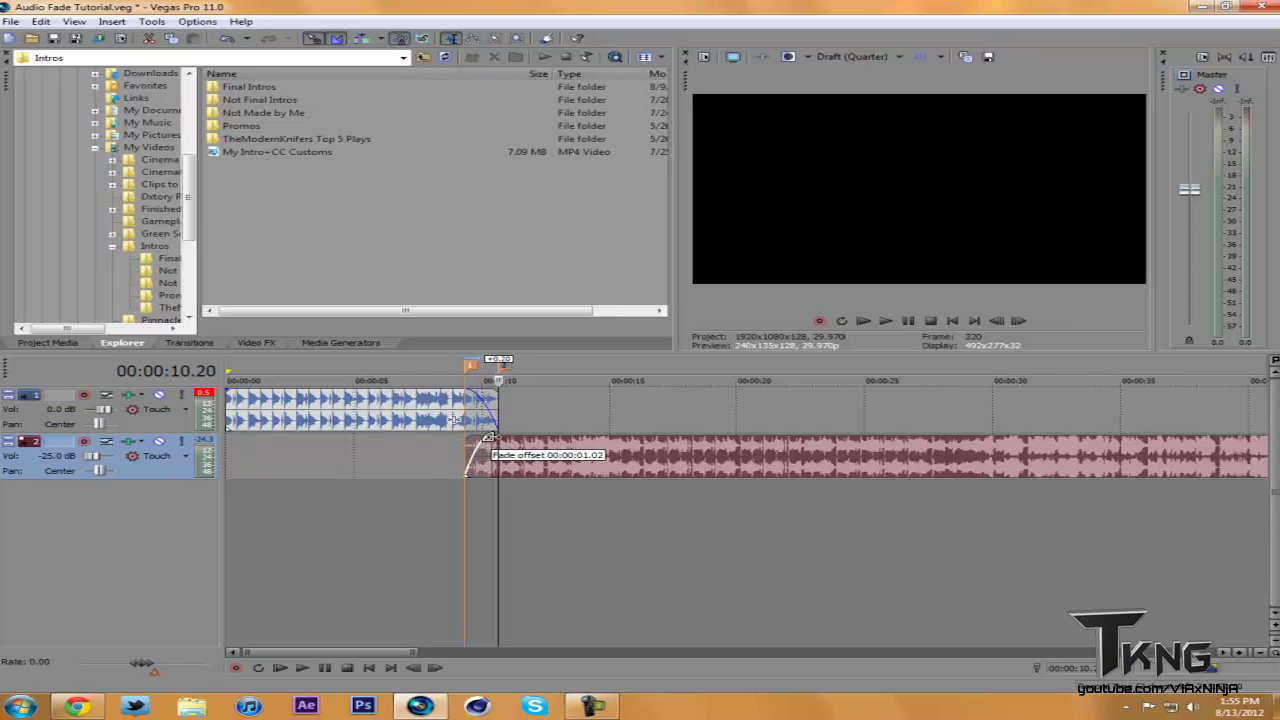
left_click(432, 412)
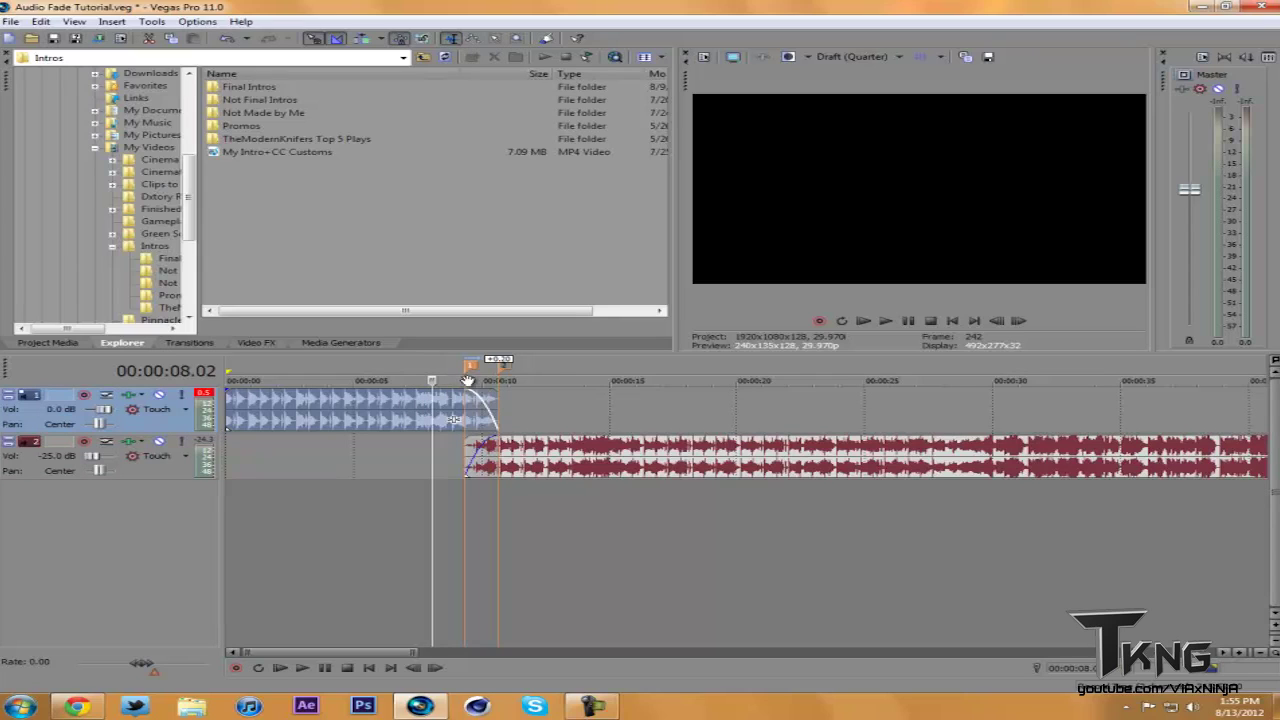
left_click(466, 468, "ctrl")
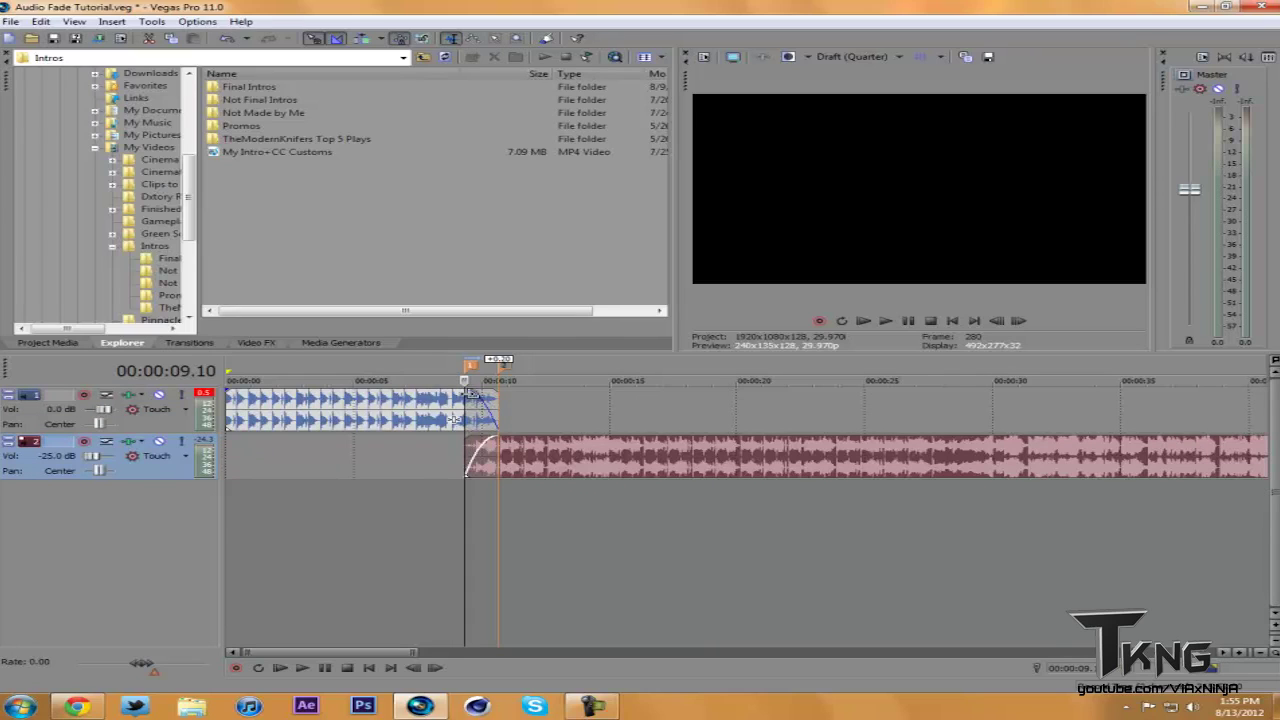
Make the blue clip's fade-out curve linear
right_click(481, 400)
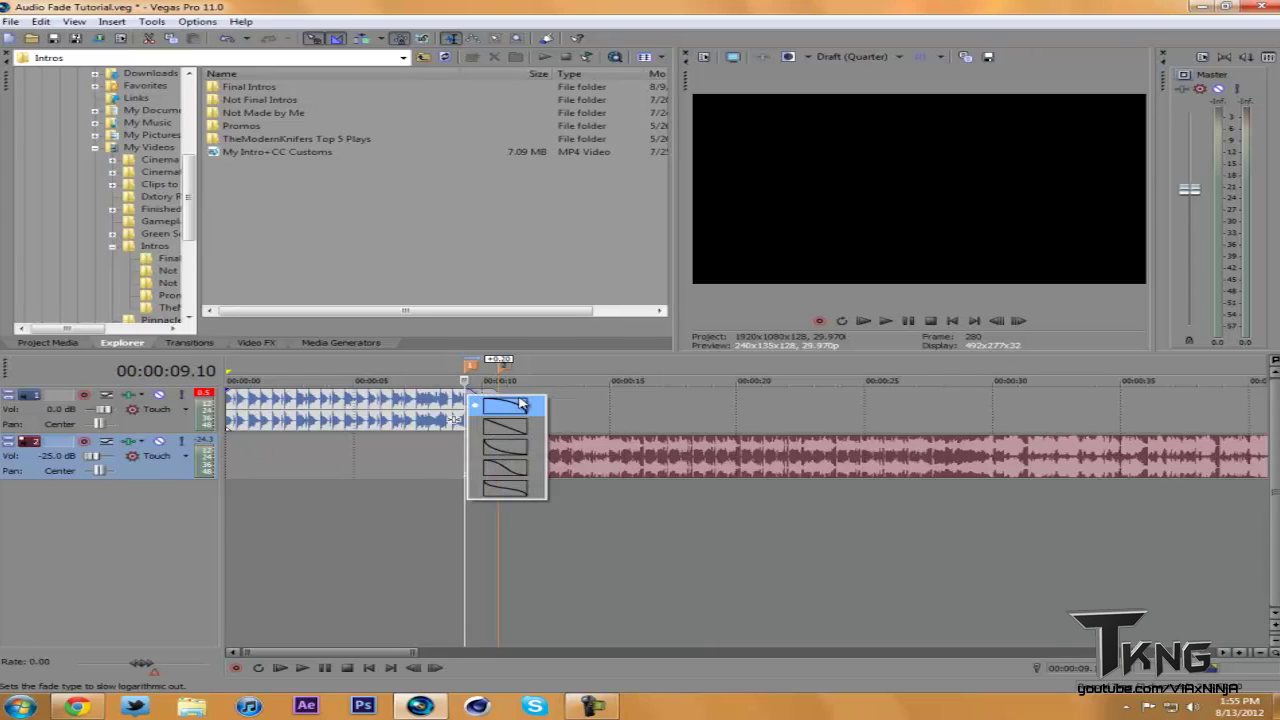
left_click(518, 404)
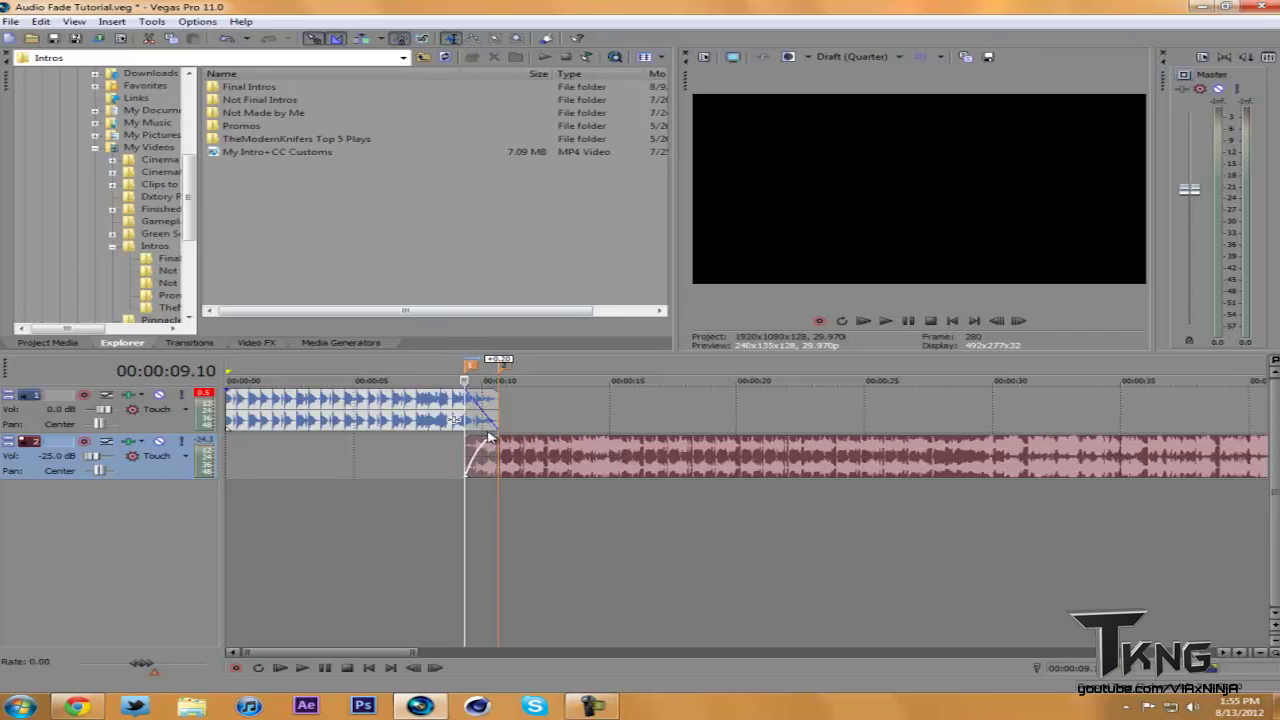
right_click(482, 447)
left_click(470, 454)
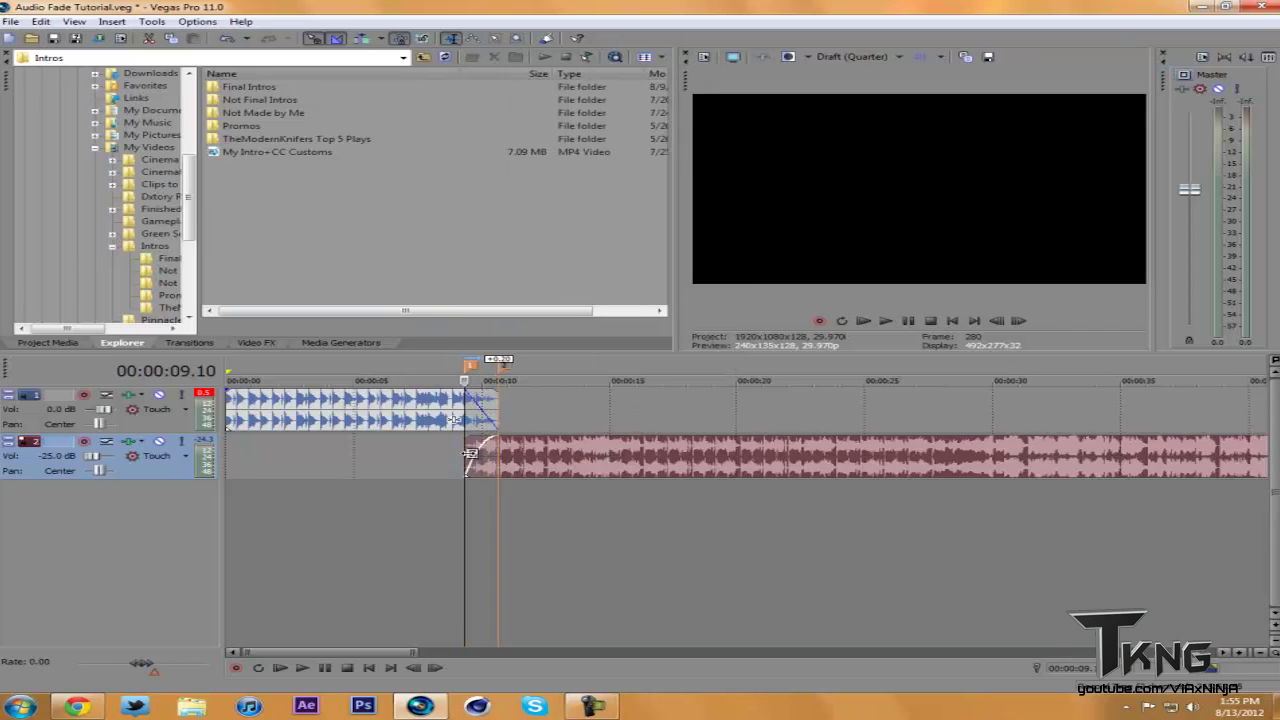
Stretch the red clip's fade-in across the overlap and make it linear
left_click_drag(470, 454, 497, 443)
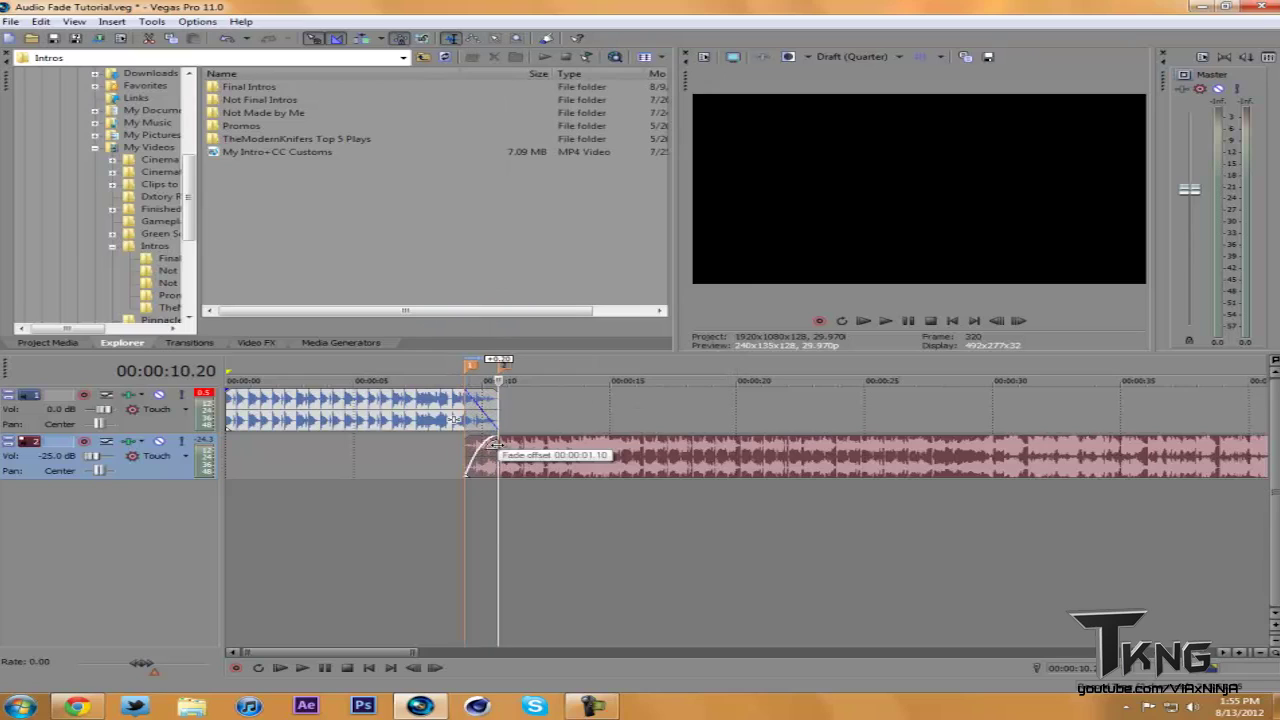
right_click(497, 445)
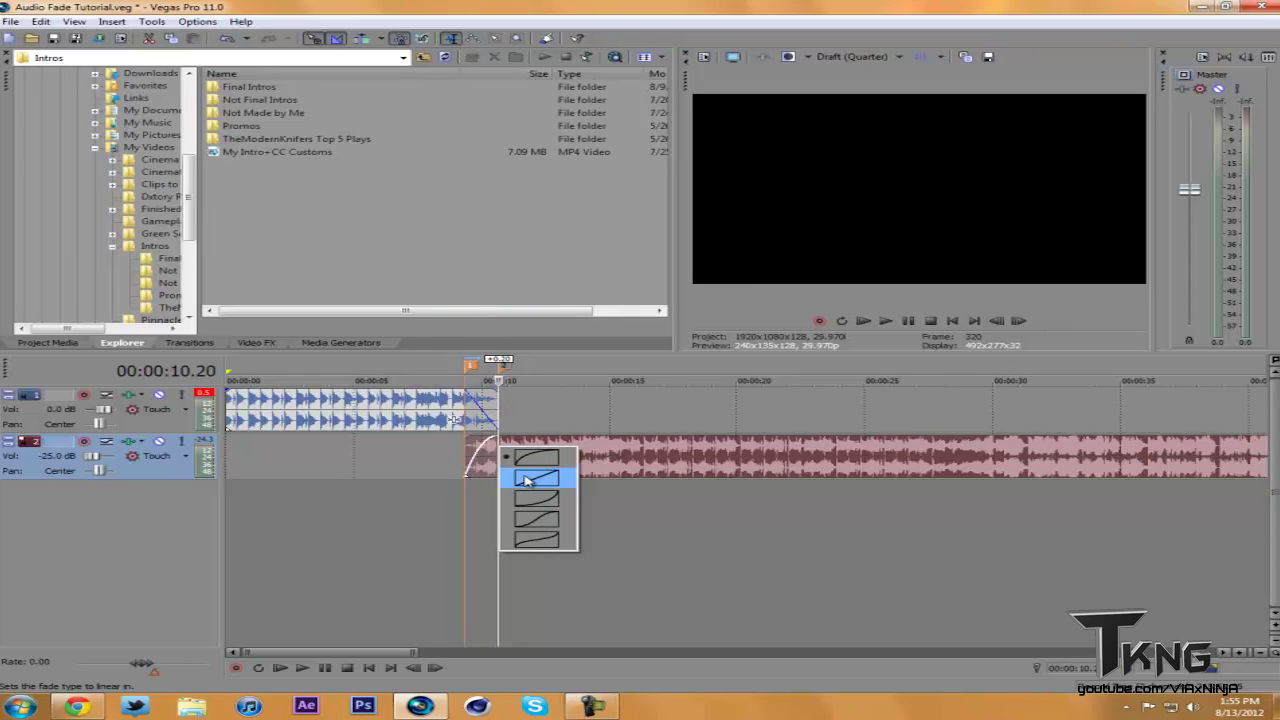
left_click(527, 480)
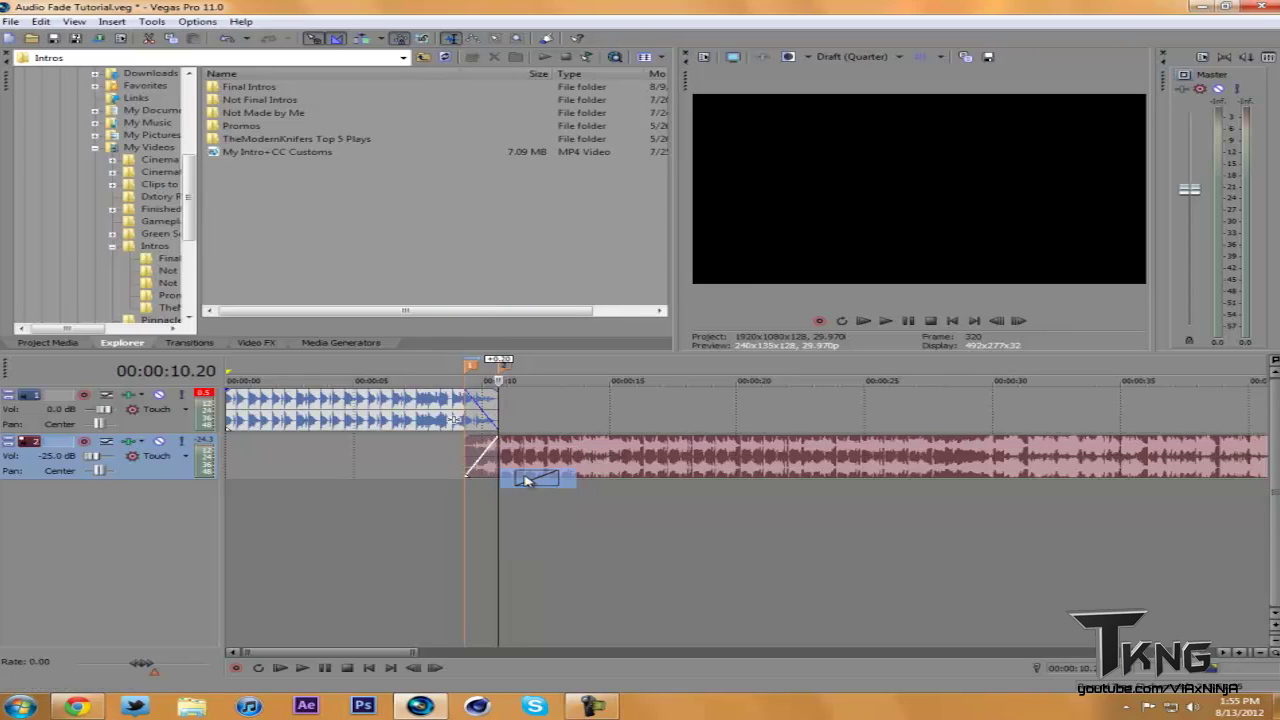
left_click(464, 418)
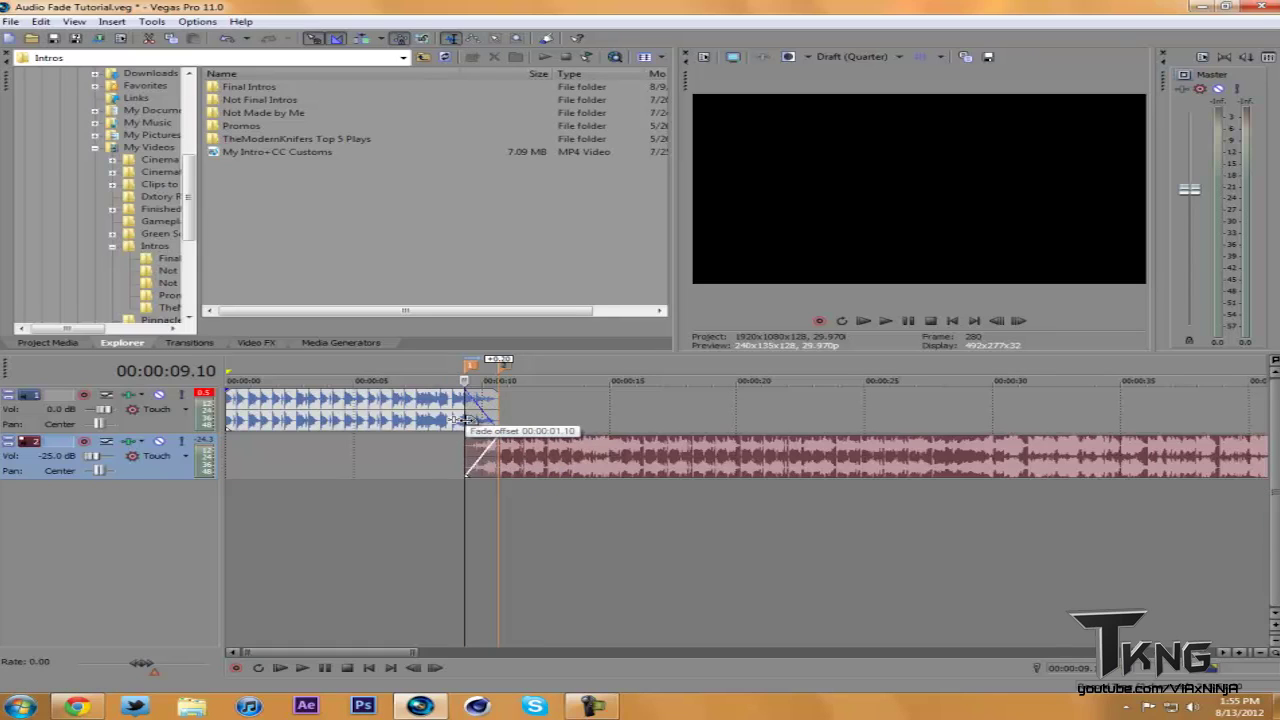